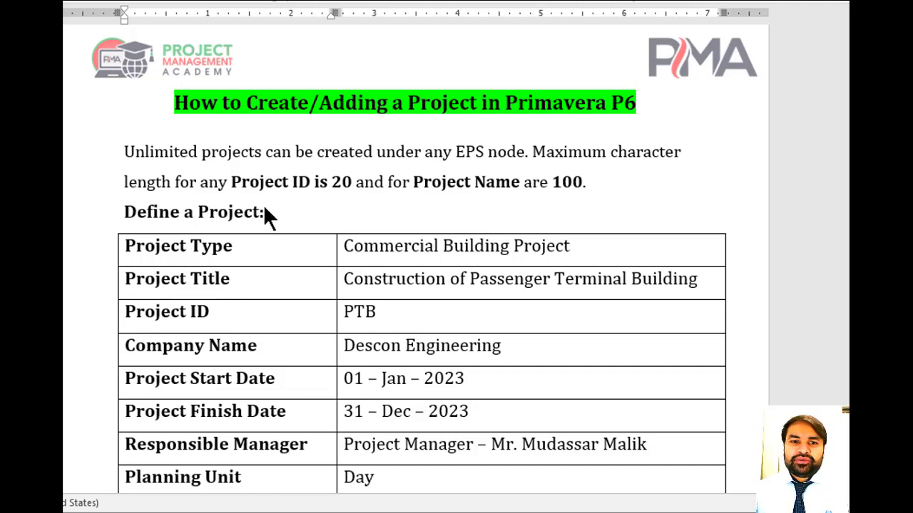
Scroll to the full table and highlight the EPS value, Project Title, Project ID and Company Name labels
scroll(264, 217, "down", 1)
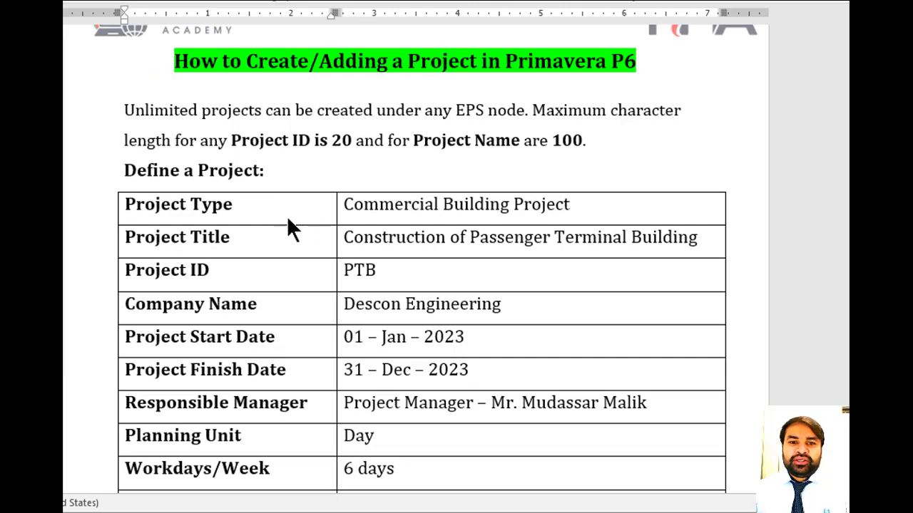
scroll(288, 224, "down", 1)
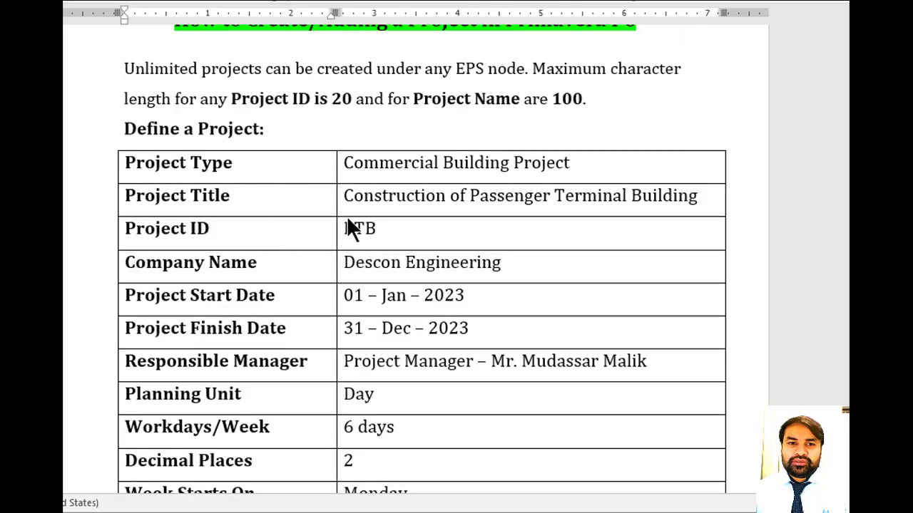
scroll(346, 216, "down", 1)
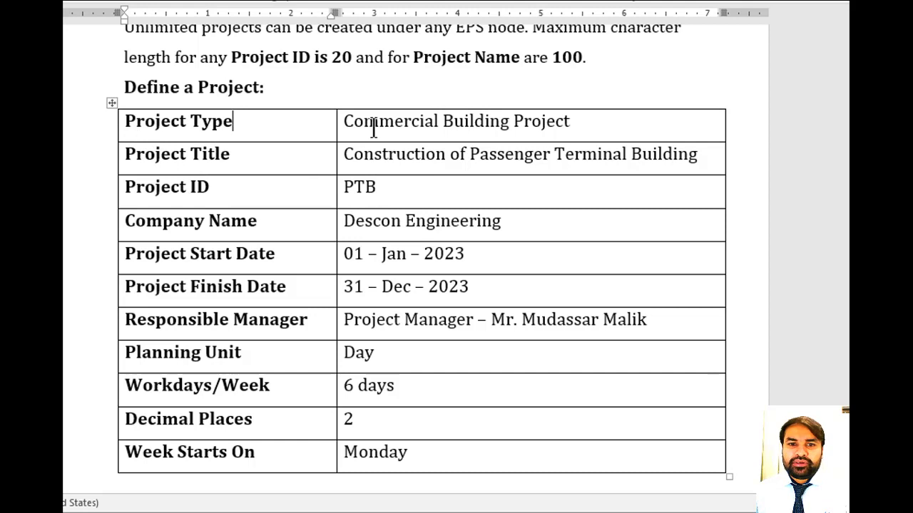
left_click_drag(401, 122, 572, 127)
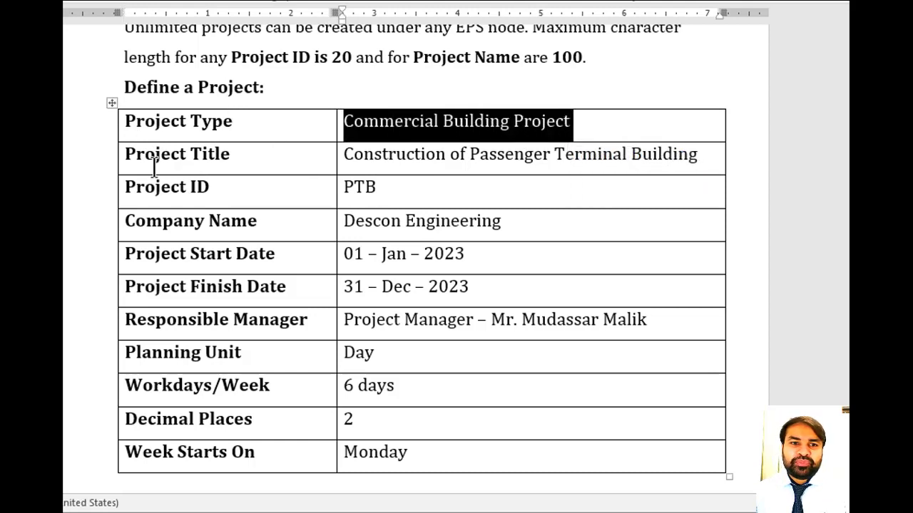
left_click_drag(127, 157, 230, 159)
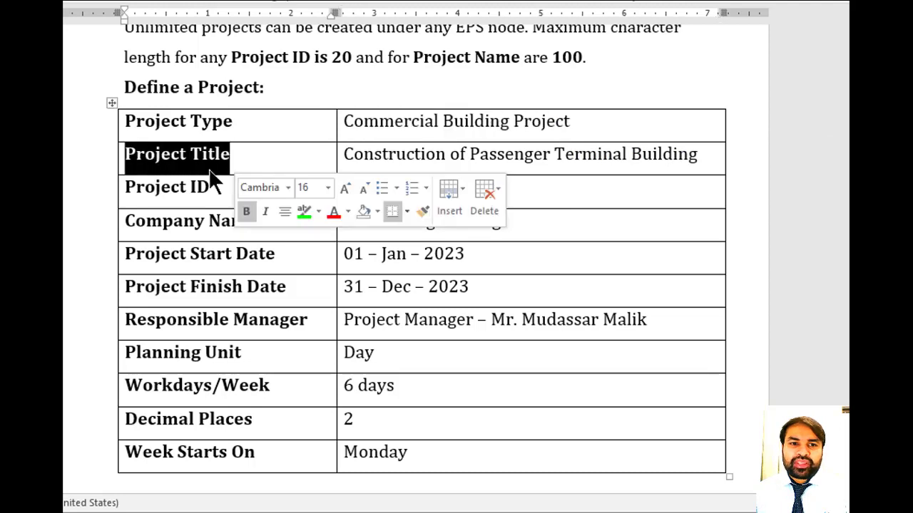
left_click_drag(128, 187, 210, 188)
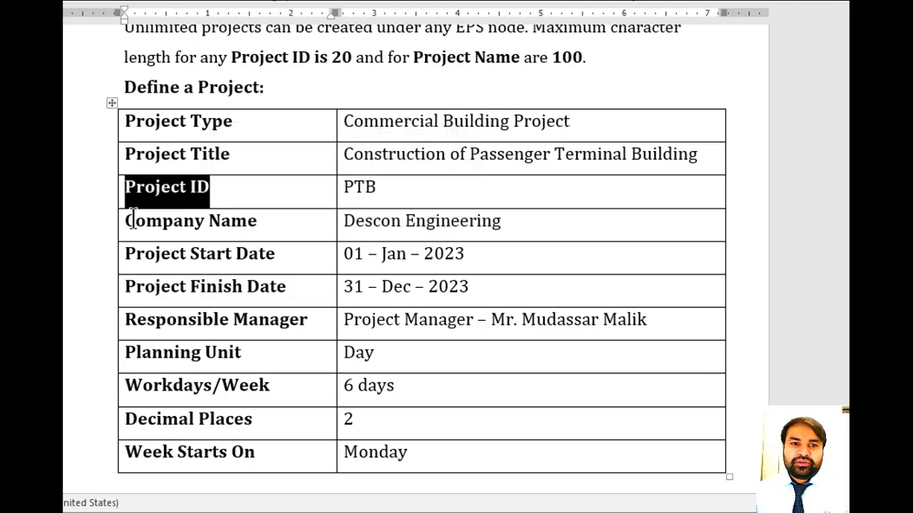
left_click_drag(127, 221, 258, 221)
Highlight the Start Date, Finish Date, Responsible Manager, Planning Unit, Workdays/Week, Decimal Places and Week Starts On labels
left_click_drag(126, 253, 273, 254)
left_click_drag(126, 288, 281, 291)
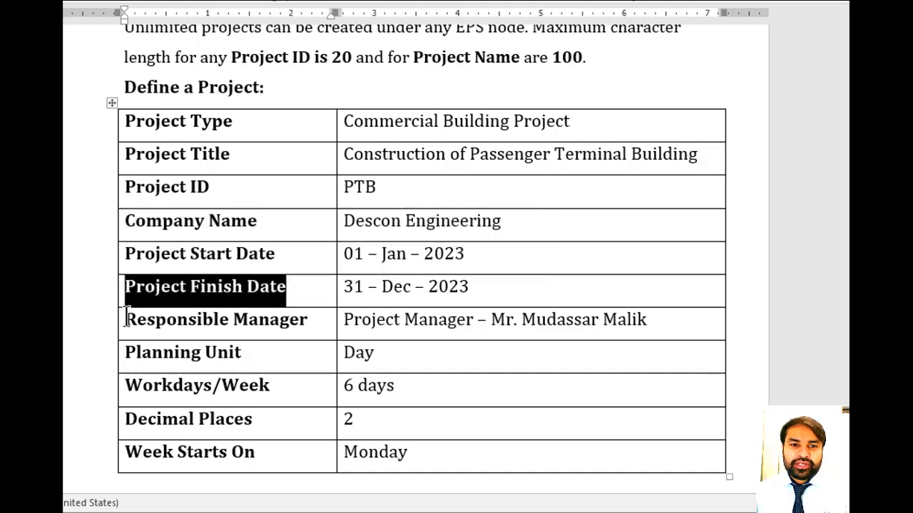
left_click_drag(125, 320, 304, 330)
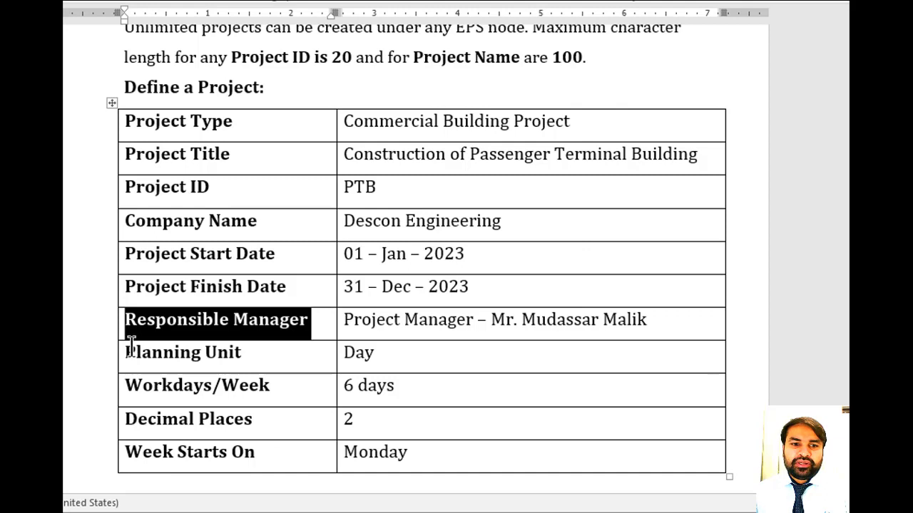
left_click_drag(126, 353, 321, 356)
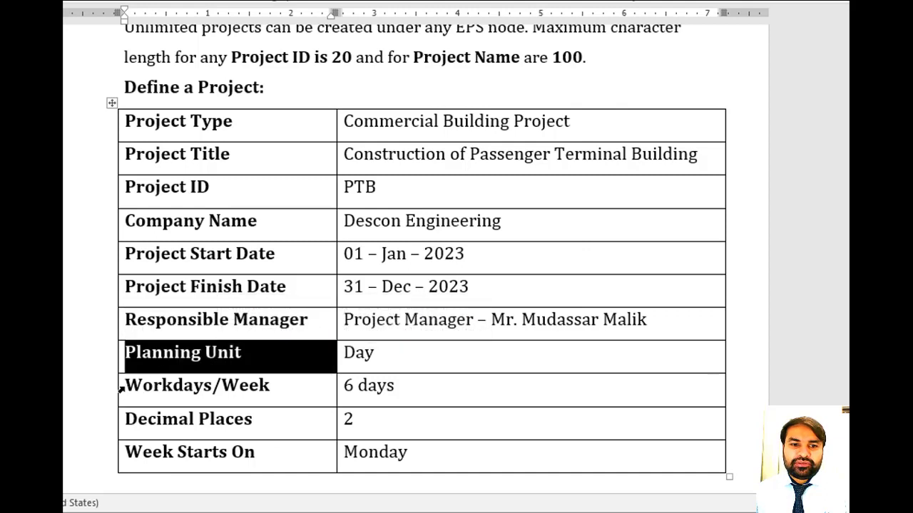
left_click_drag(127, 386, 267, 390)
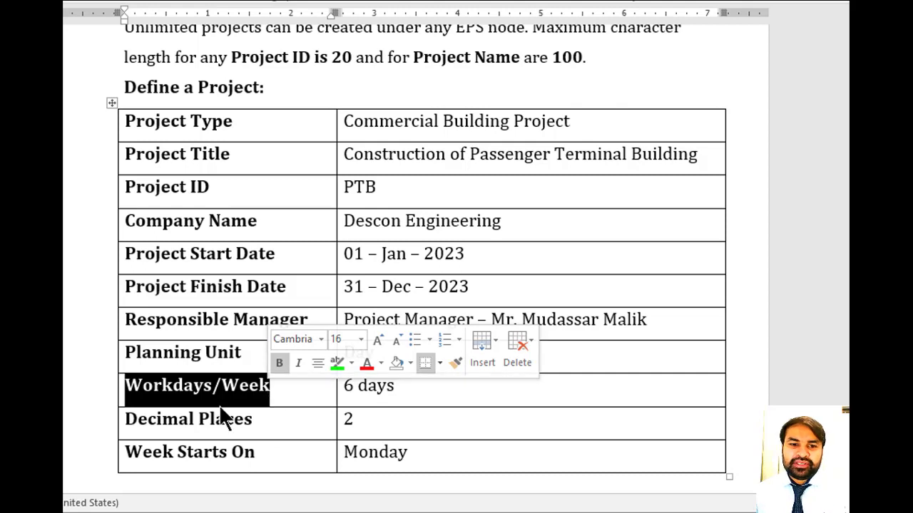
left_click_drag(133, 421, 263, 422)
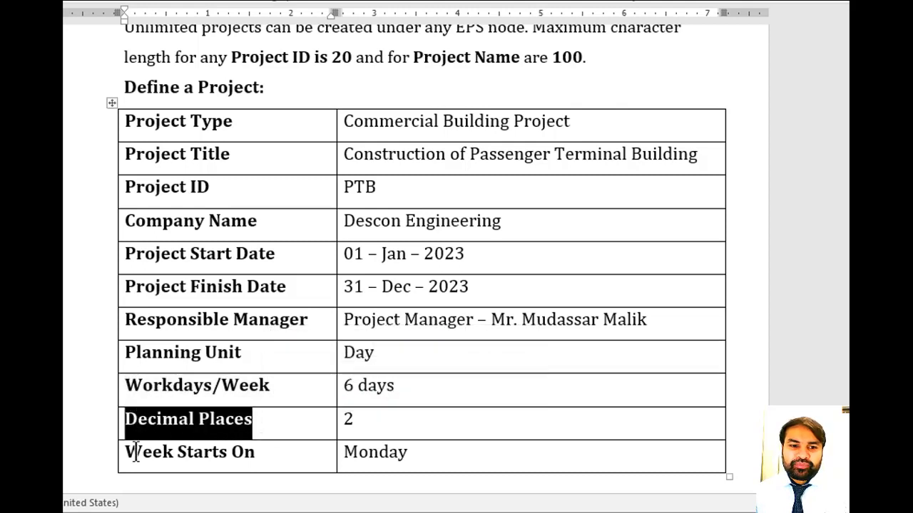
left_click_drag(124, 452, 249, 453)
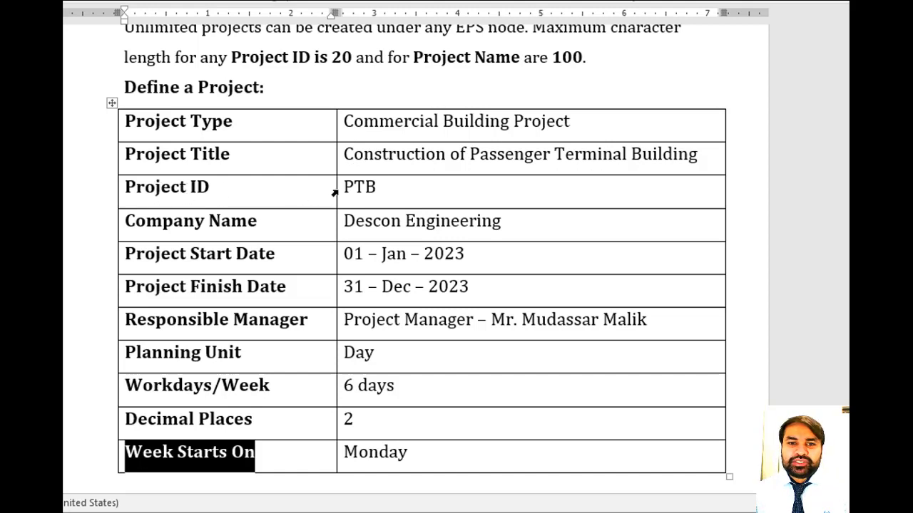
left_click_drag(378, 187, 342, 187)
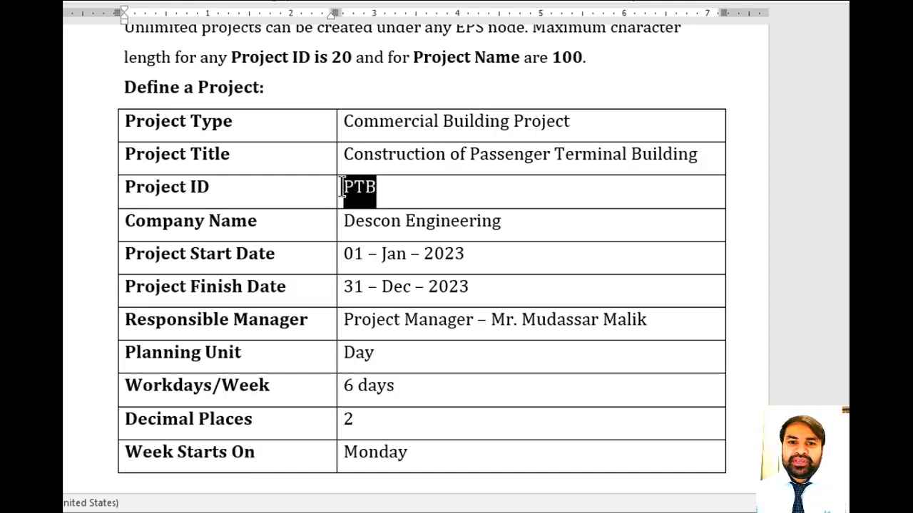
key("Right")
left_click_drag(469, 154, 697, 155)
left_click(442, 184)
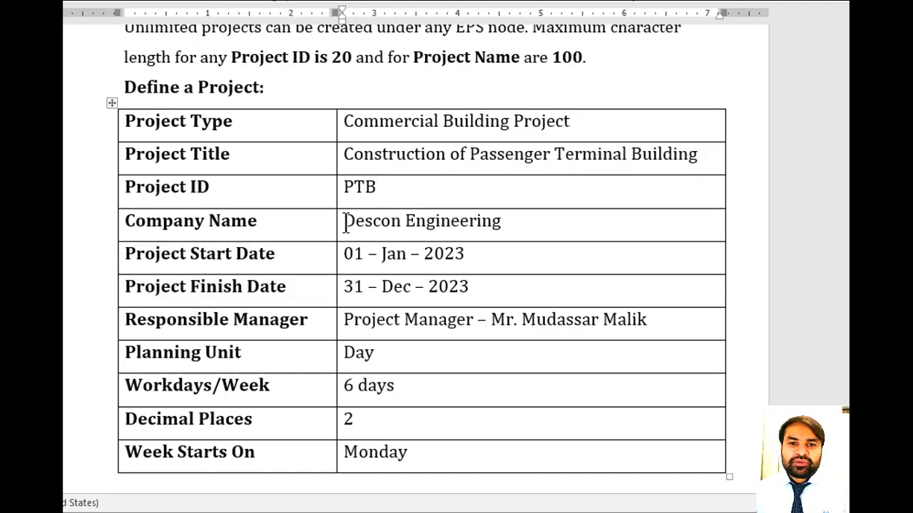
left_click_drag(345, 218, 477, 221)
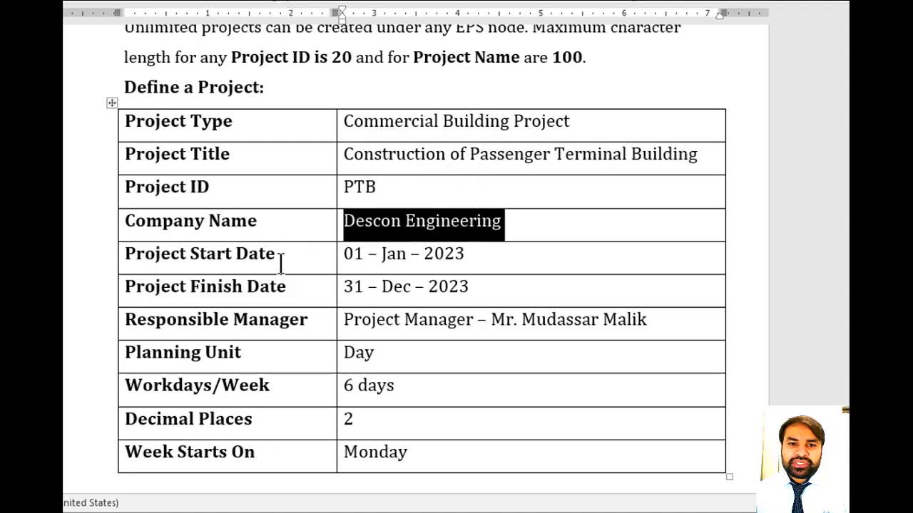
left_click_drag(344, 254, 465, 254)
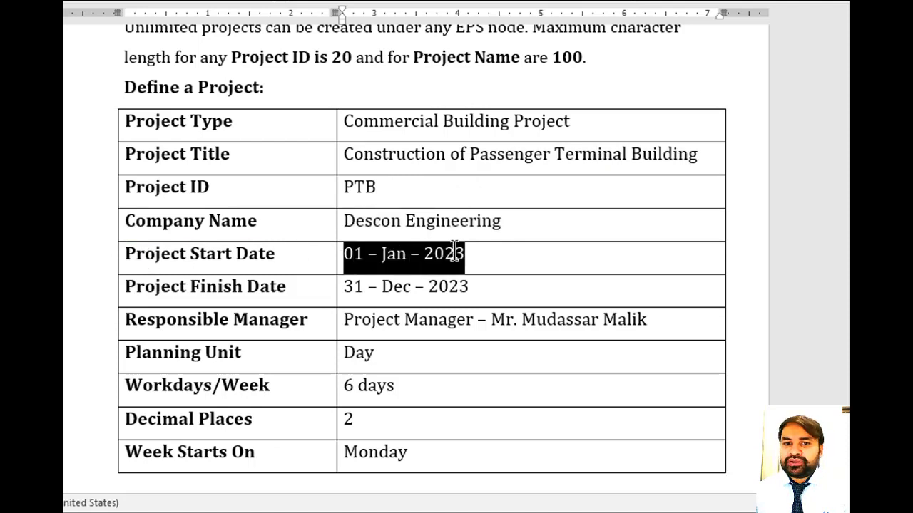
left_click_drag(345, 288, 460, 288)
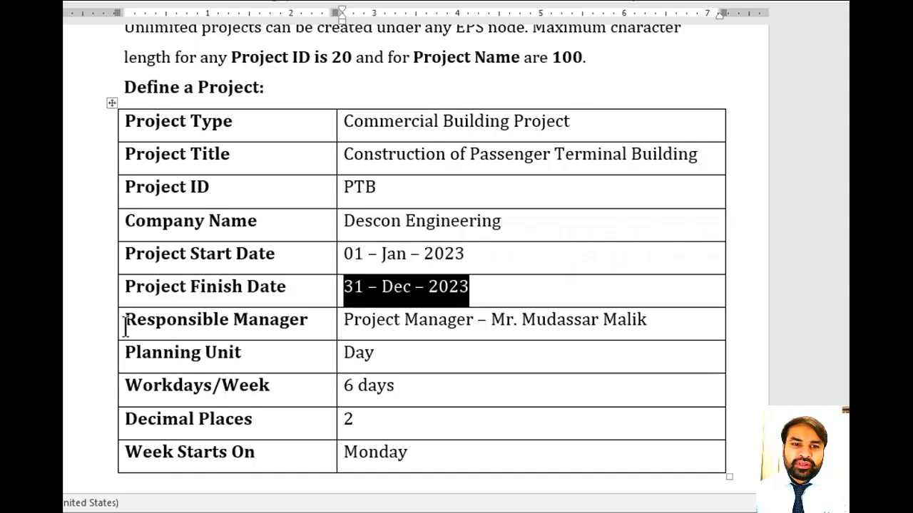
left_click_drag(125, 325, 656, 323)
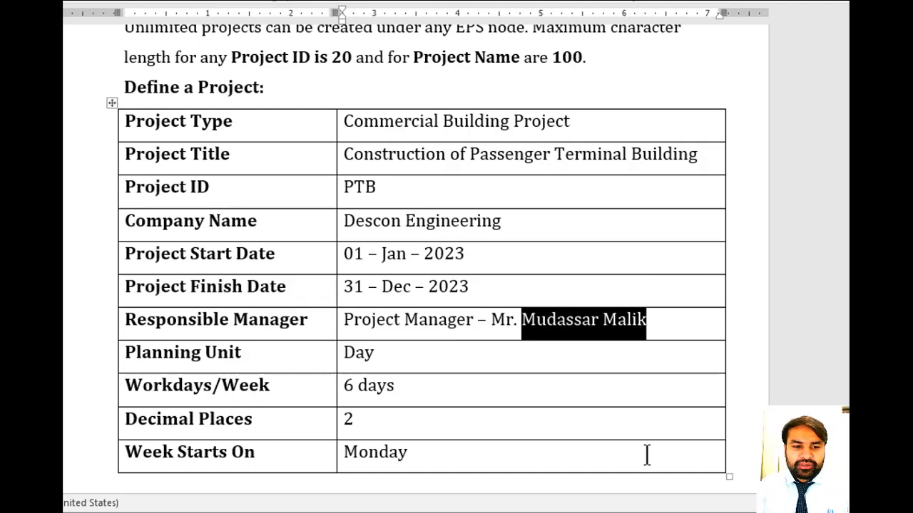
Enter the shorter manager name, then review the 6-day workweek, 2 decimals and Monday start values
type("Ali")
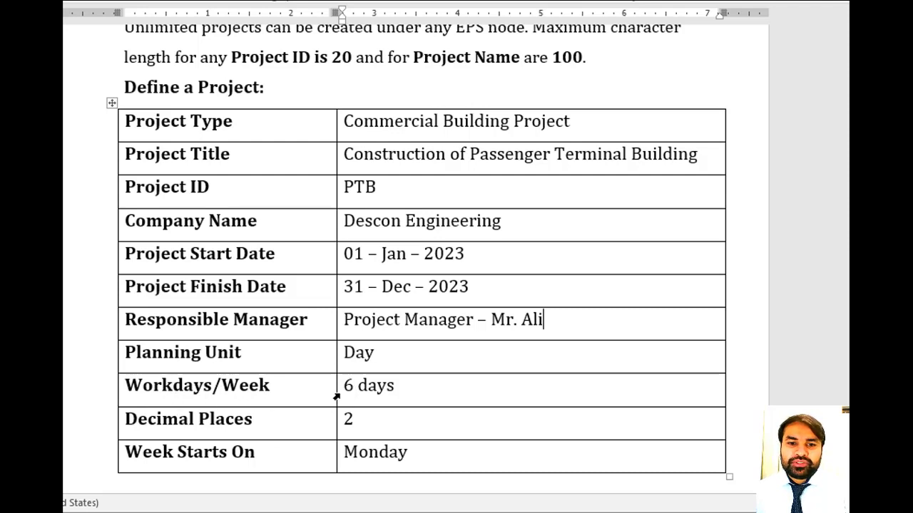
left_click_drag(347, 387, 392, 395)
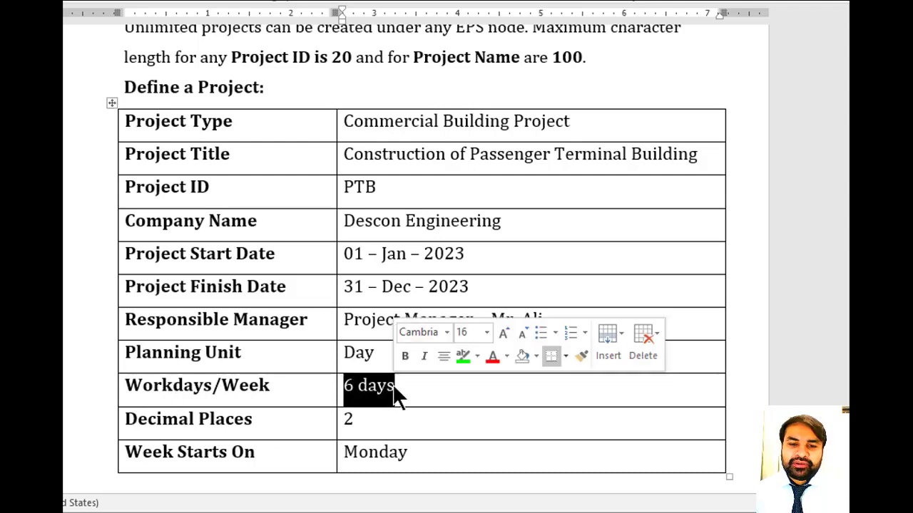
left_click(399, 394)
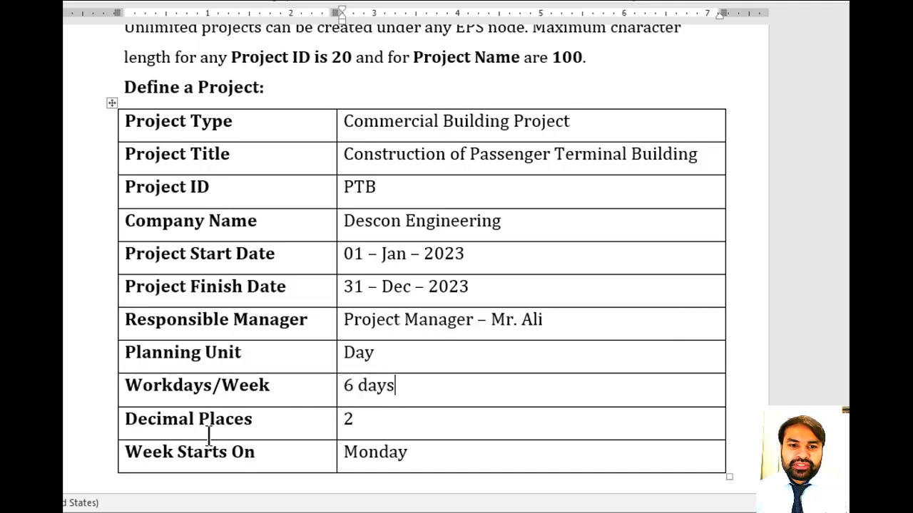
left_click(353, 422)
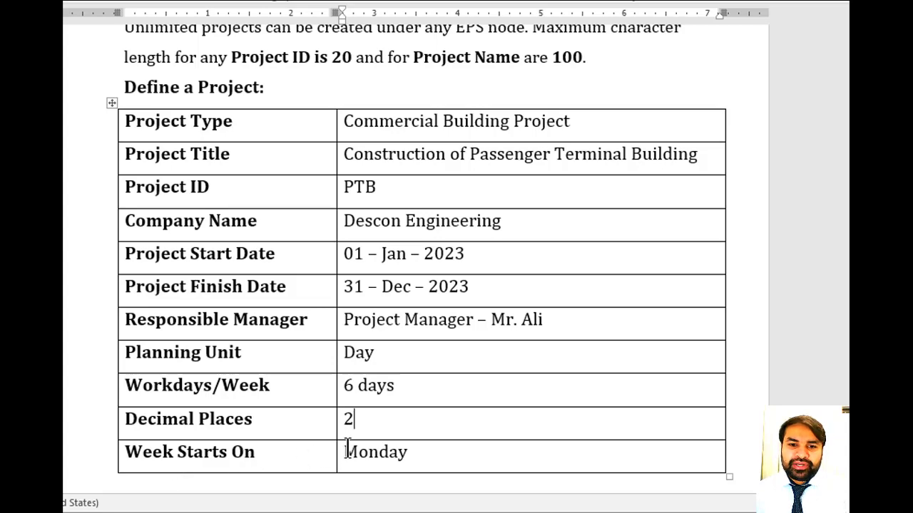
left_click_drag(344, 451, 417, 452)
left_click(428, 318)
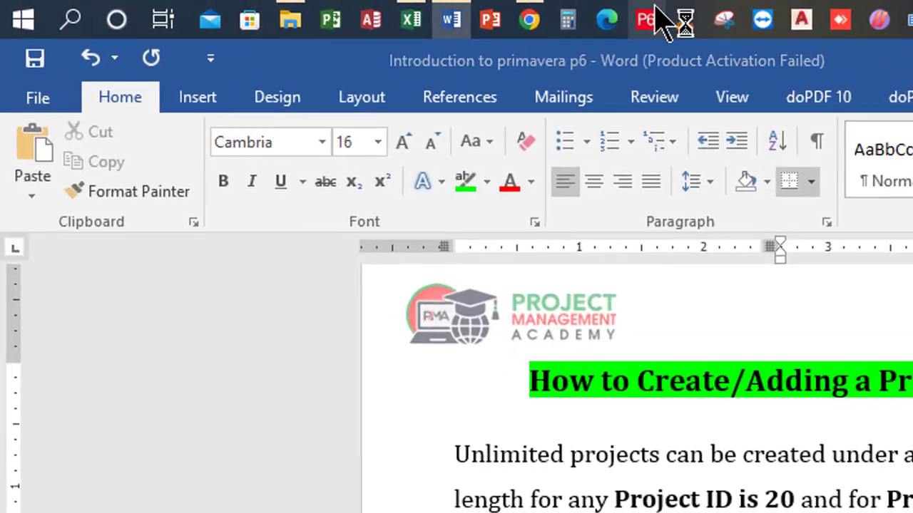
Launch and log in to P6, select the Buildings EPS node, and open the File menu
left_click(545, 16)
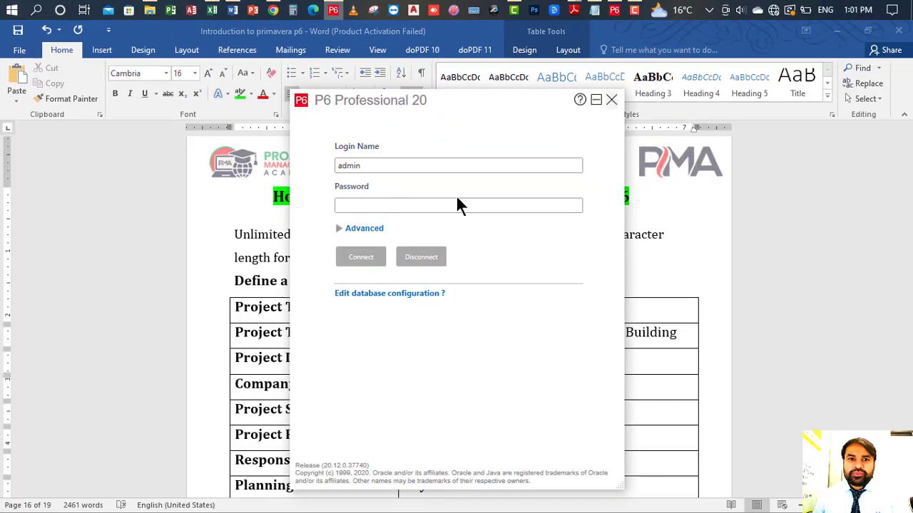
left_click(610, 100)
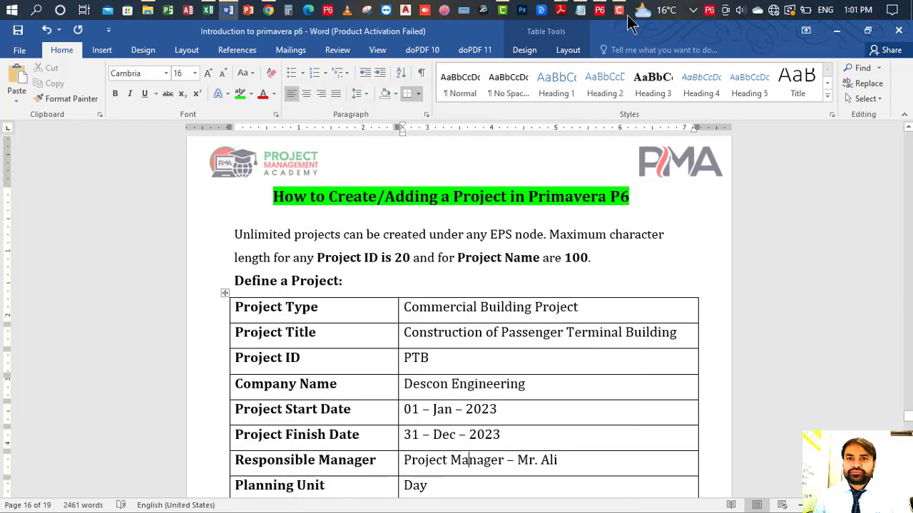
left_click(600, 10)
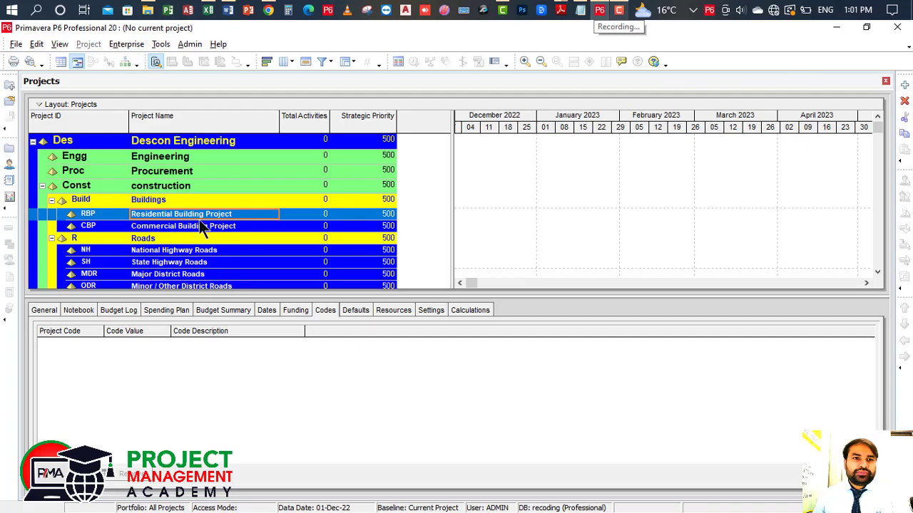
left_click(171, 200)
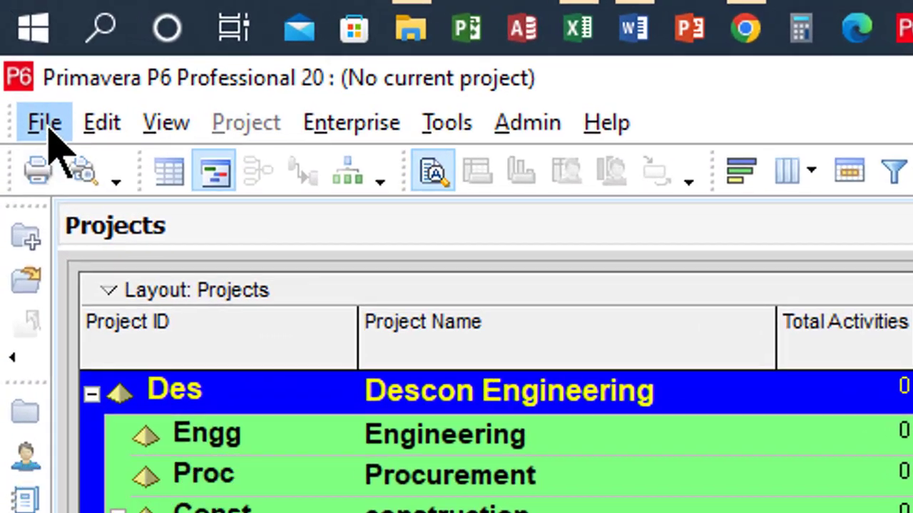
left_click(21, 47)
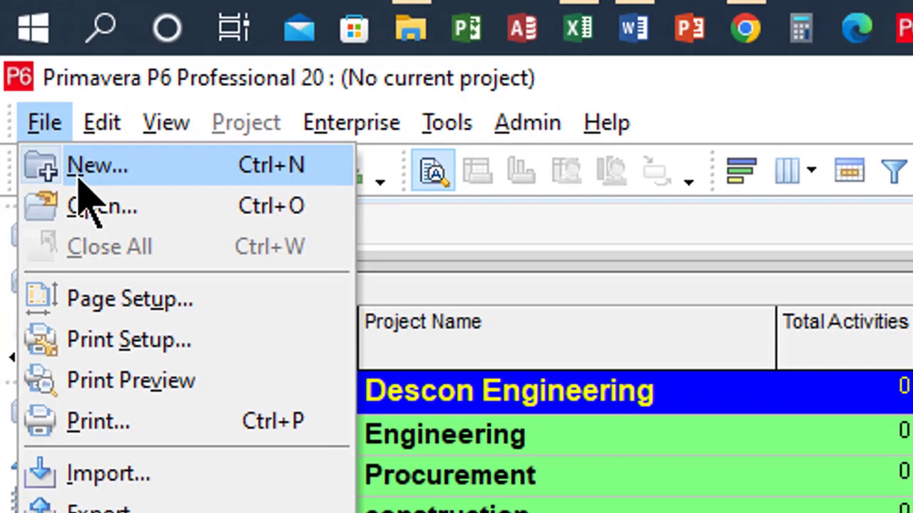
Start a new project and assign it to the Commercial Building Project EPS node
left_click(99, 169)
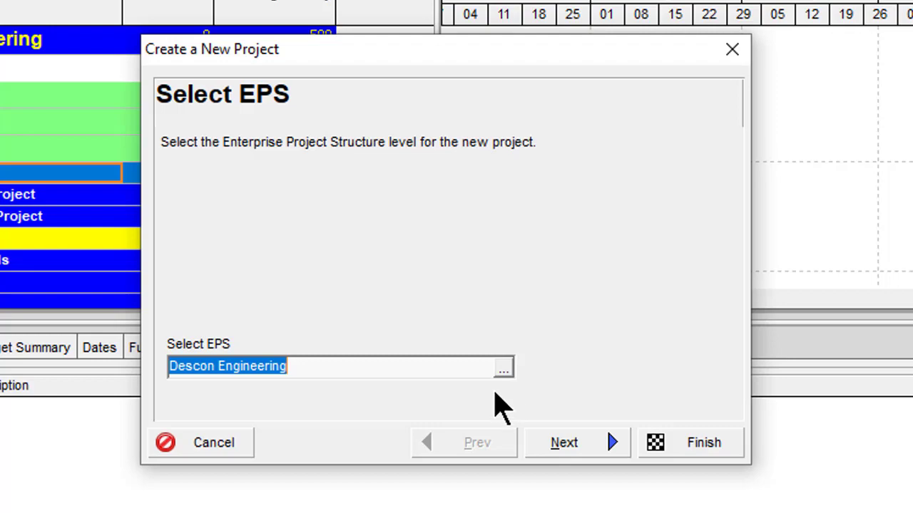
left_click(504, 368)
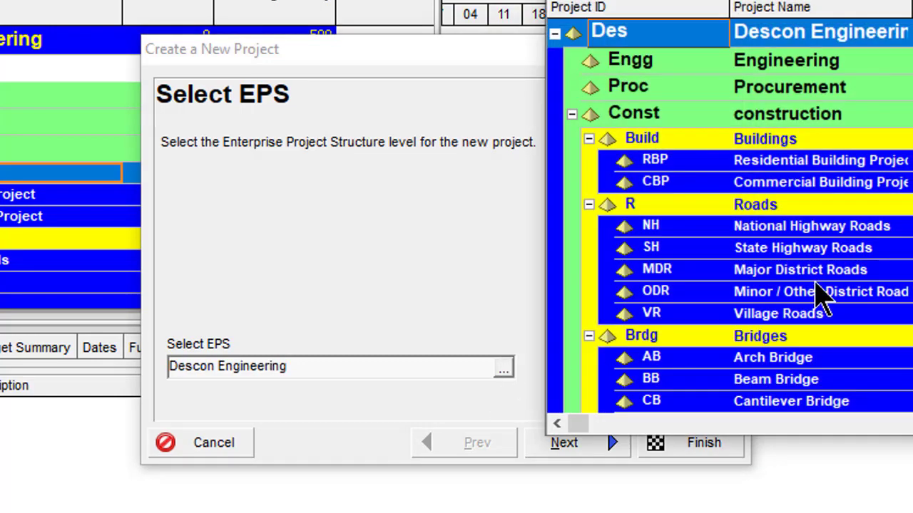
left_click(770, 249)
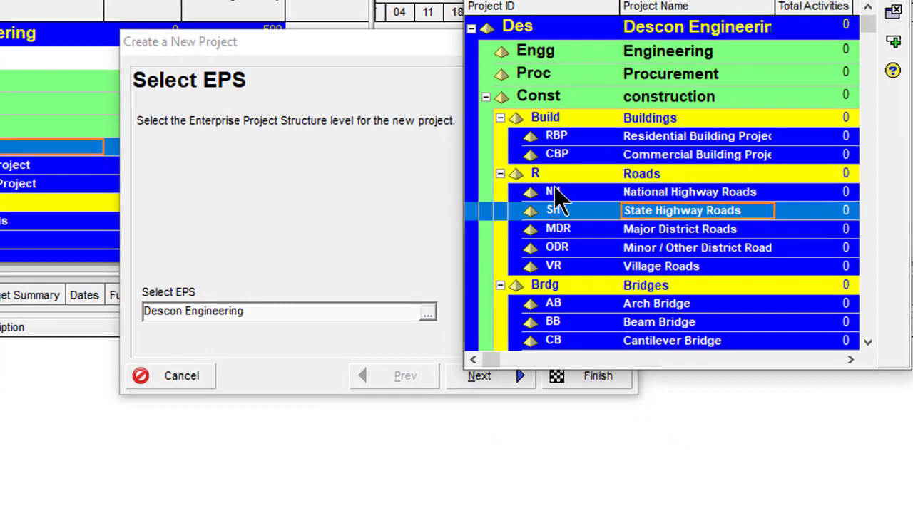
left_click(630, 158)
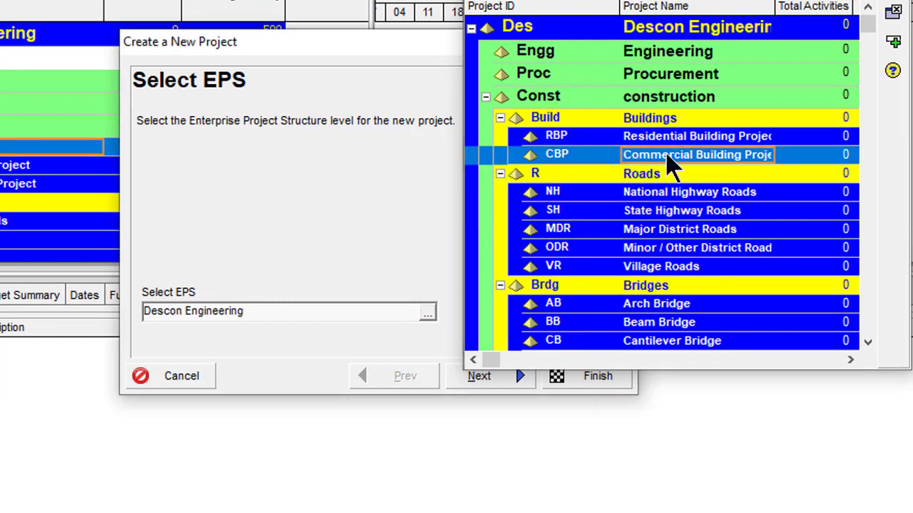
double_click(671, 166)
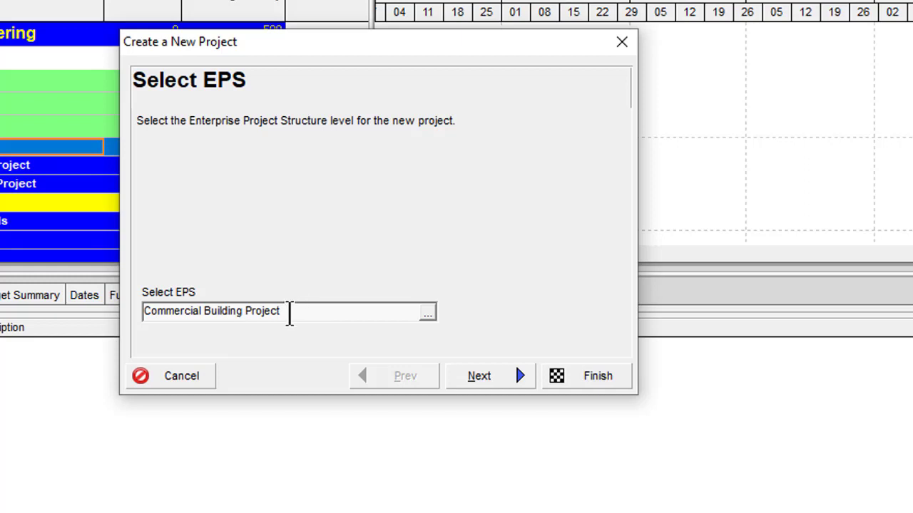
Advance to the Project ID page and select the default NEWPROJ ID for replacement
left_click(494, 380)
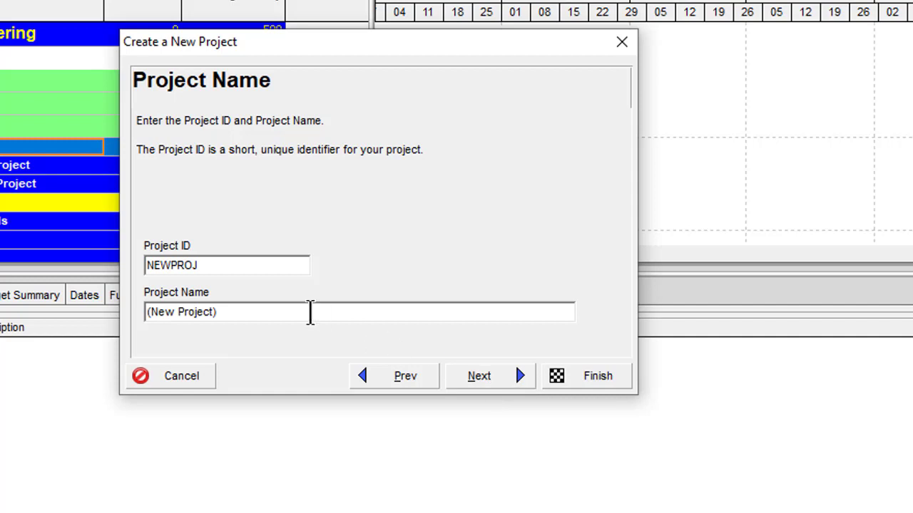
left_click_drag(211, 266, 147, 271)
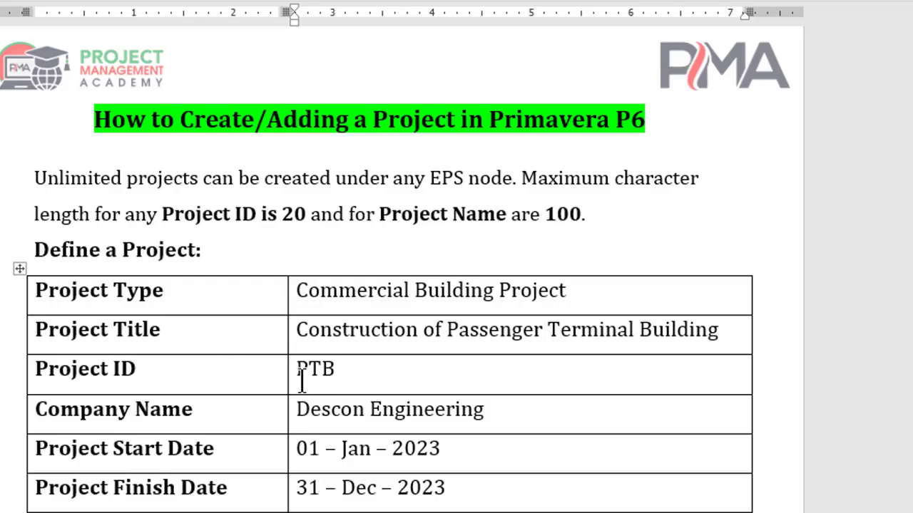
Paste PTB from the Word table as the Project ID, then select the project title in Word
left_click(350, 370)
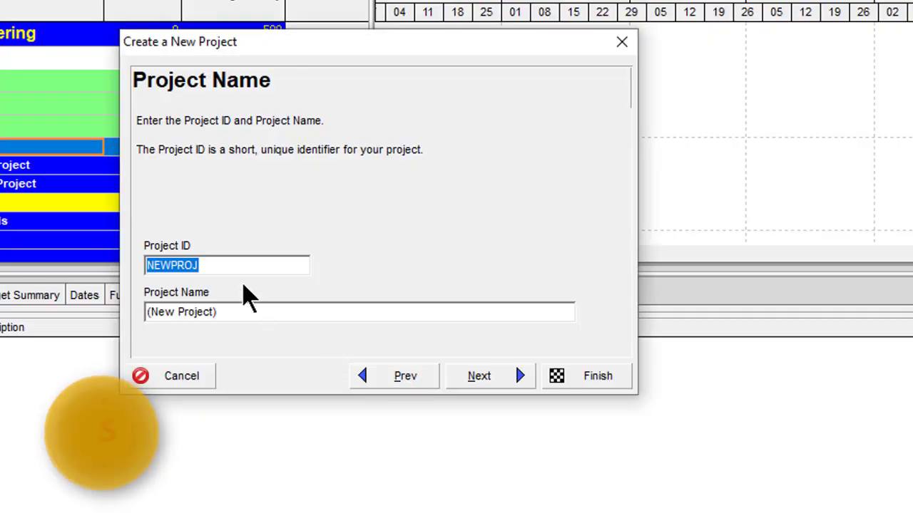
type("PTB")
key("Tab")
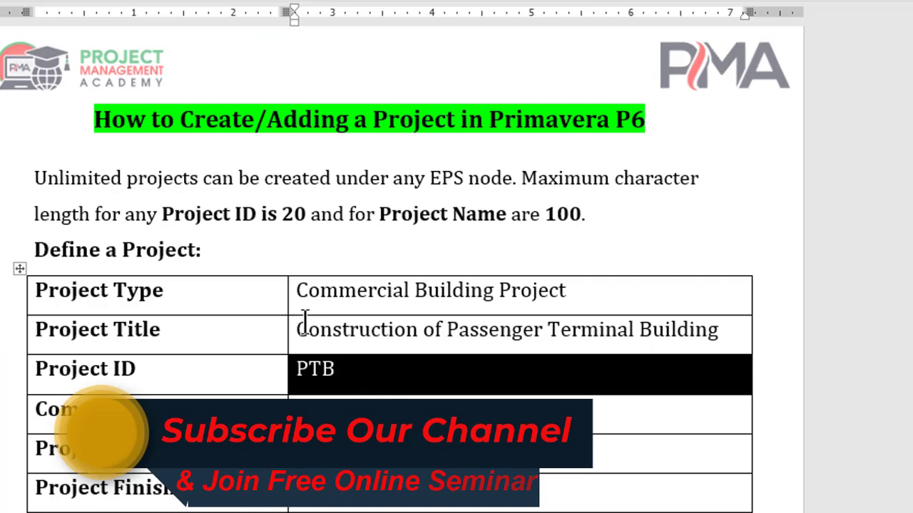
left_click_drag(297, 329, 698, 335)
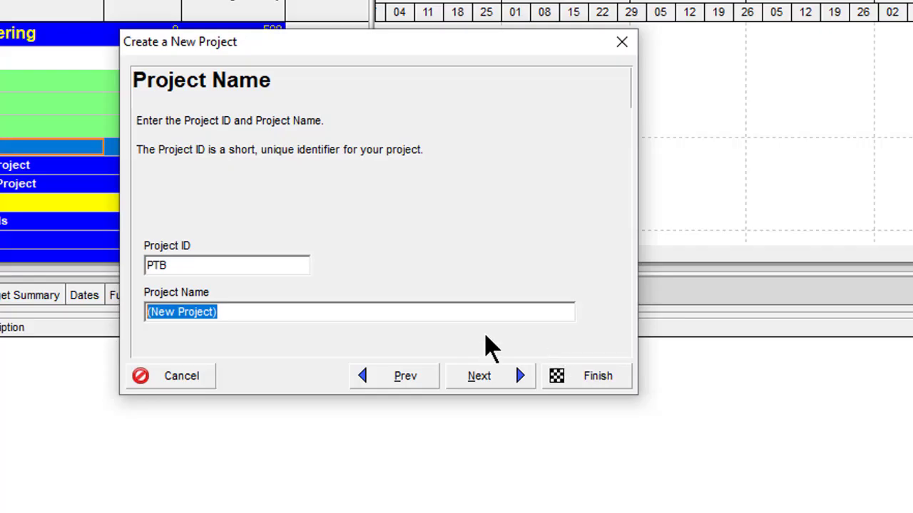
Name the project 'Construction of Passenger Terminal Building' and continue to the dates page
type("Construction of Passenger Terminal Building")
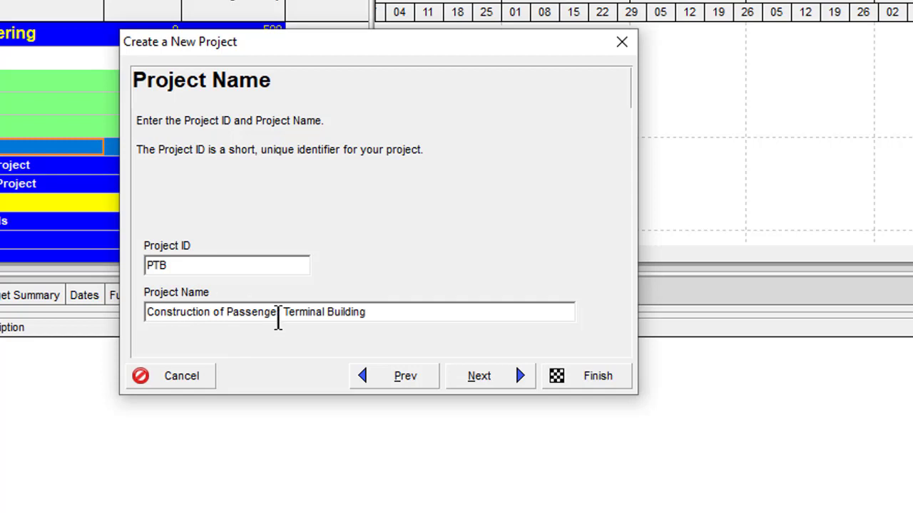
left_click(486, 379)
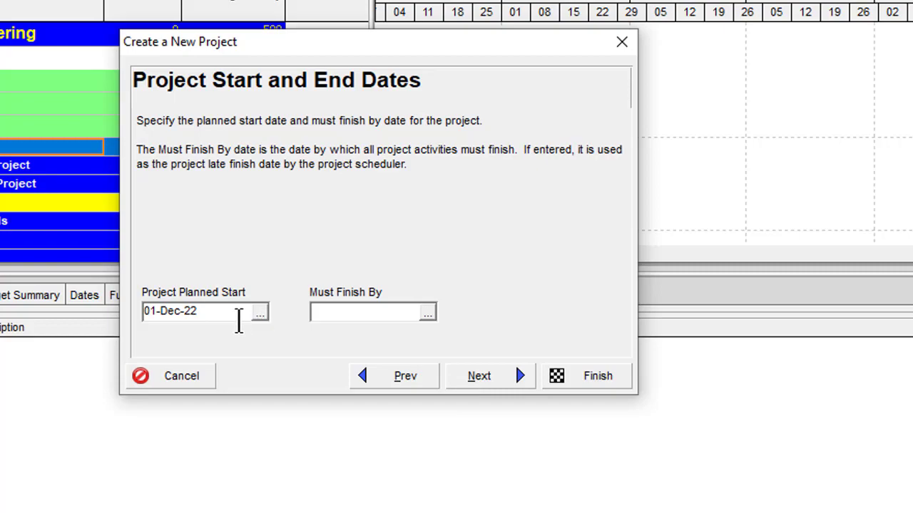
Check the start date in Word and set Project Planned Start to 01-Jan-23
key("alt+Tab")
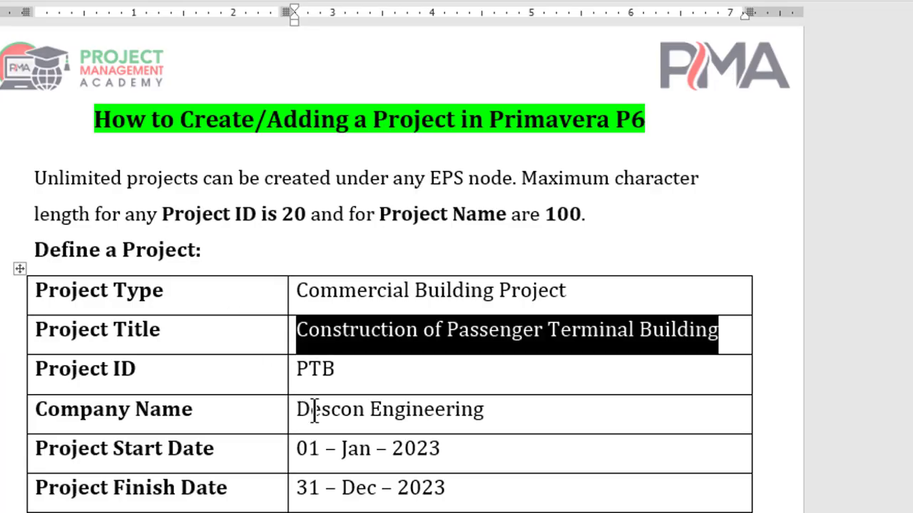
left_click(323, 417)
scroll(314, 406, "down", 3)
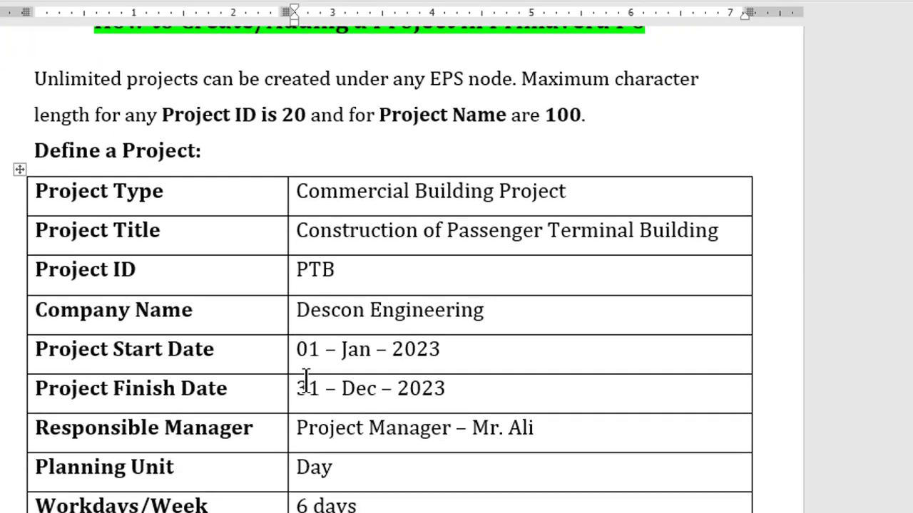
left_click_drag(298, 357, 398, 360)
left_click(371, 427)
key("alt+Tab")
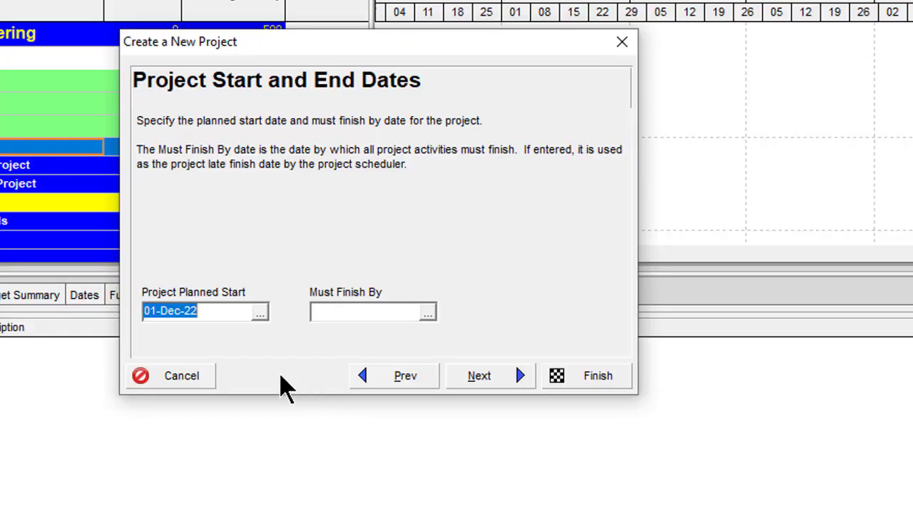
left_click(260, 313)
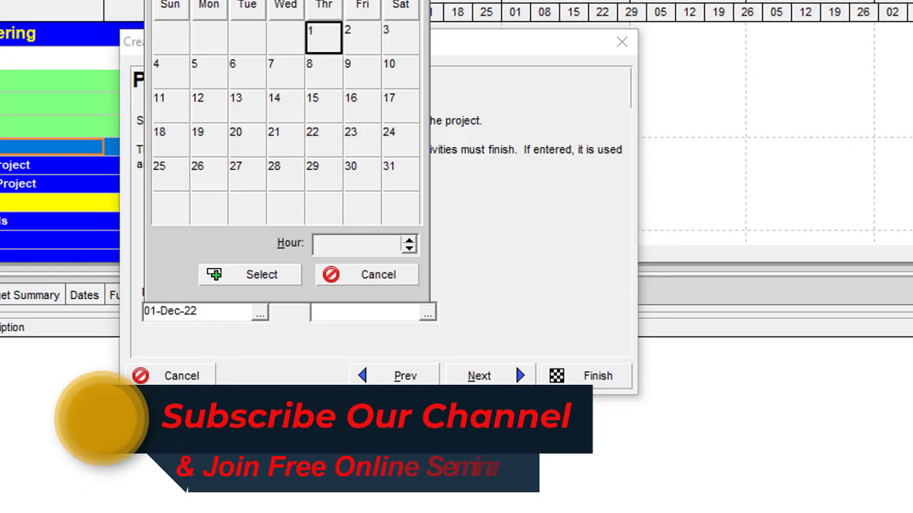
double_click(181, 45)
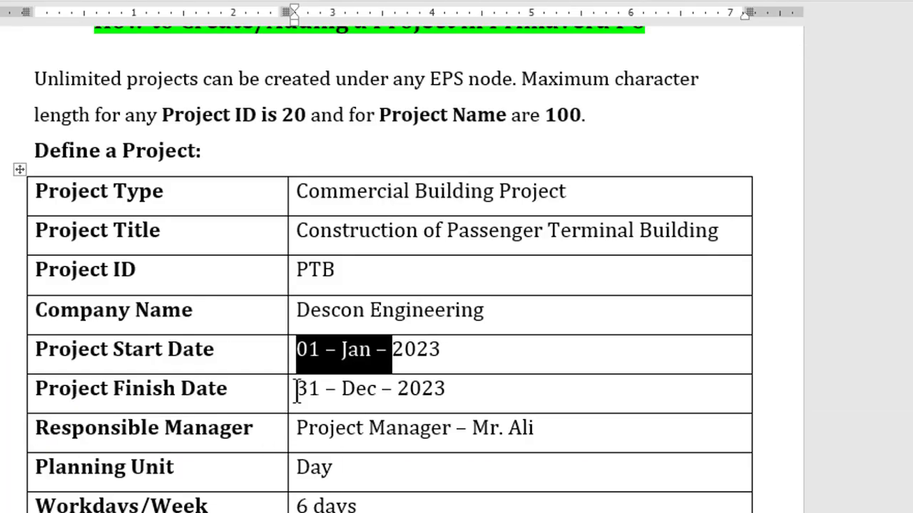
Set Must Finish By to 31-Dec-23 and continue to the Responsible Manager page
left_click_drag(296, 391, 441, 396)
left_click(307, 308)
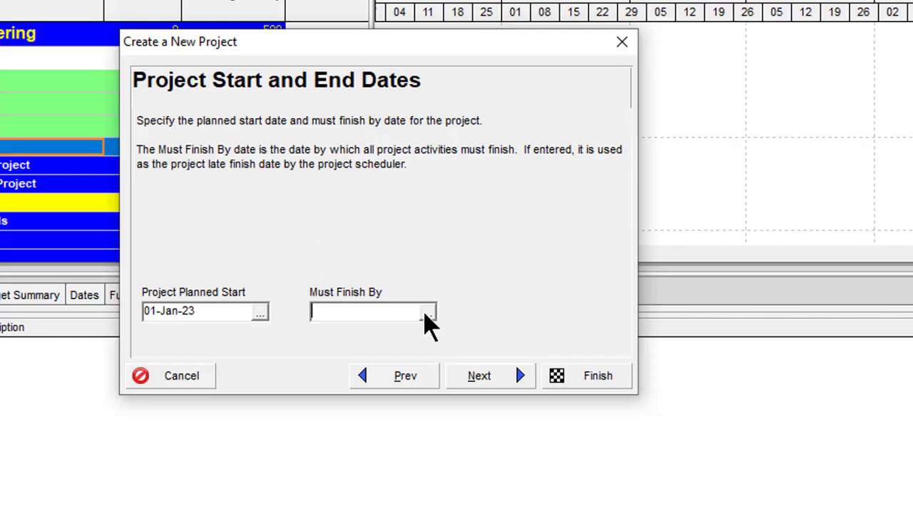
left_click(428, 312)
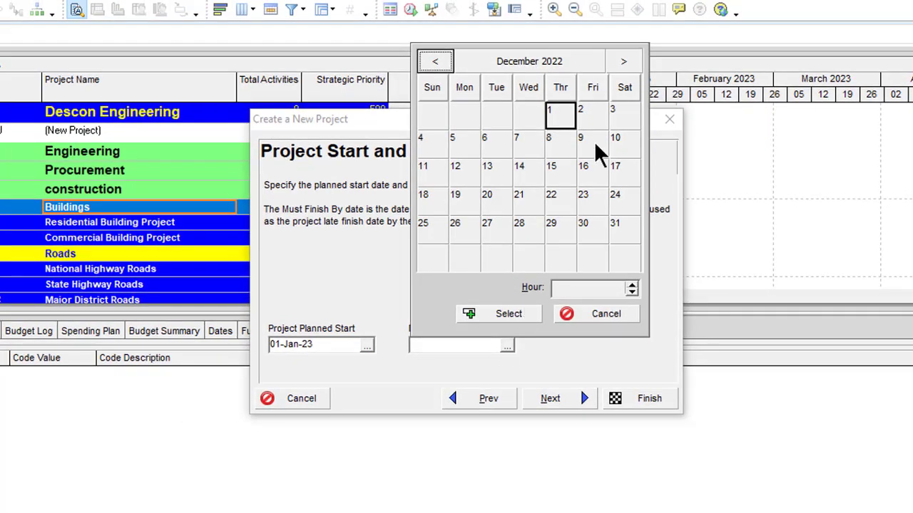
double_click(639, 62)
left_click(639, 62)
double_click(639, 61)
left_click(640, 62)
double_click(639, 62)
double_click(640, 61)
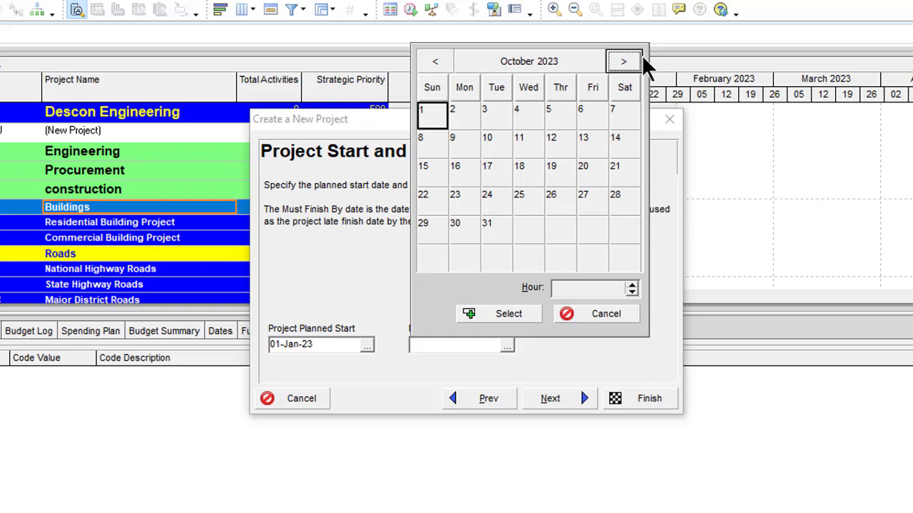
left_click(640, 62)
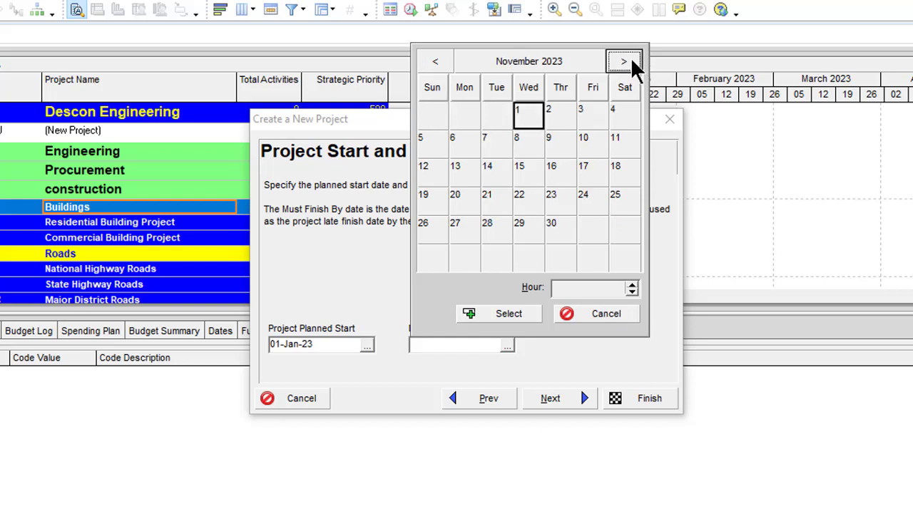
left_click(623, 61)
left_click(432, 229)
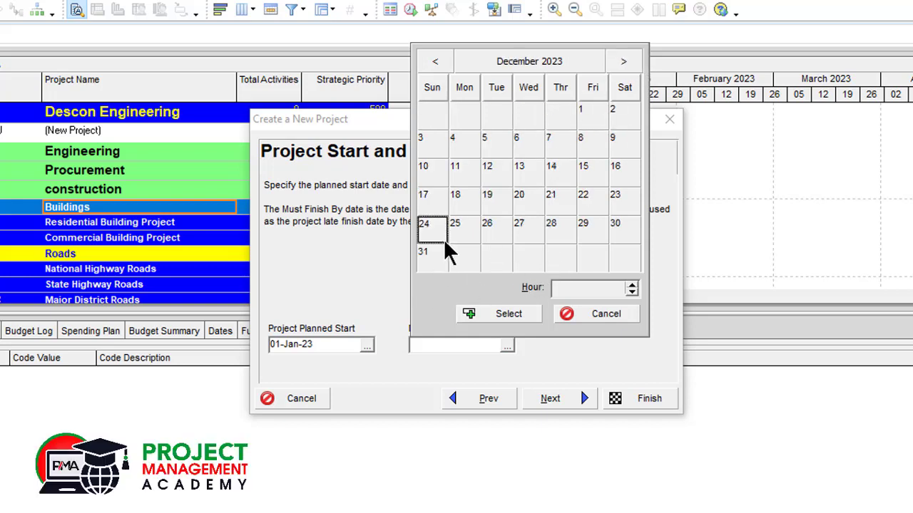
double_click(436, 266)
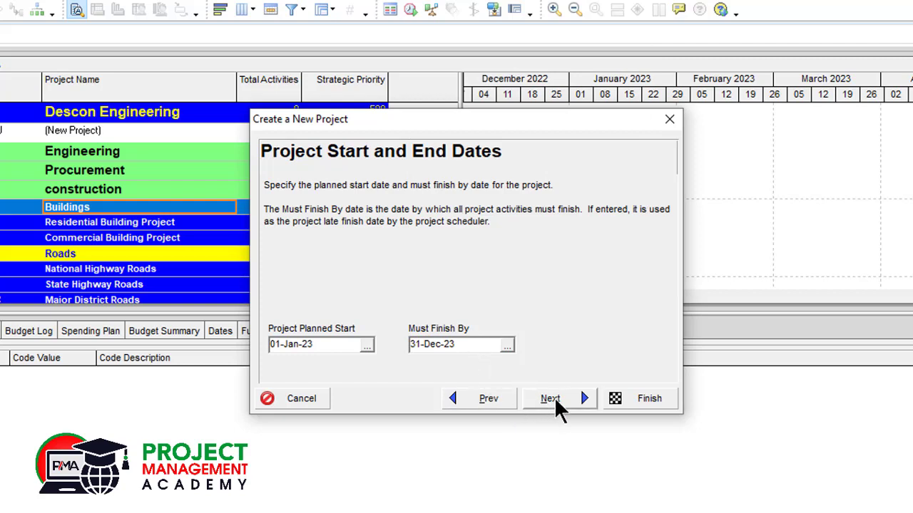
left_click(551, 398)
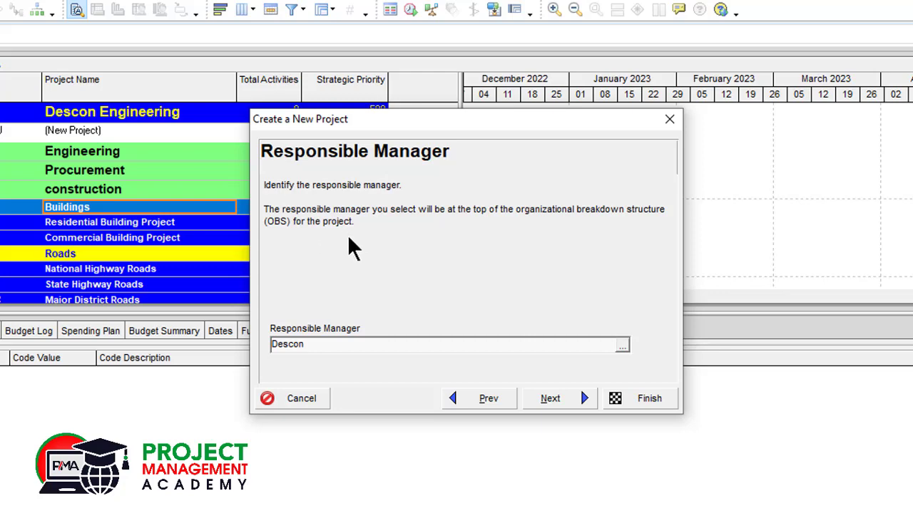
Assign the Project Manager under Director Construction as Responsible Manager and continue
left_click(622, 347)
left_click_drag(518, 207, 549, 208)
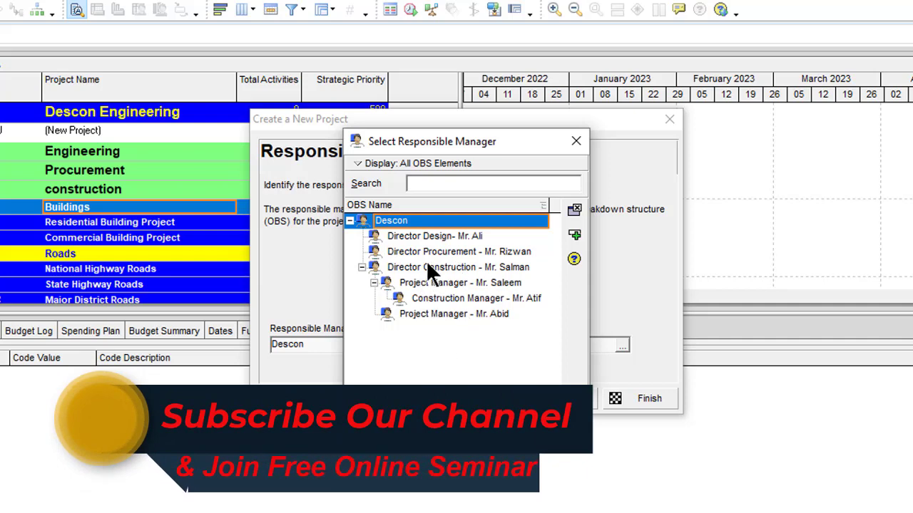
left_click(451, 284)
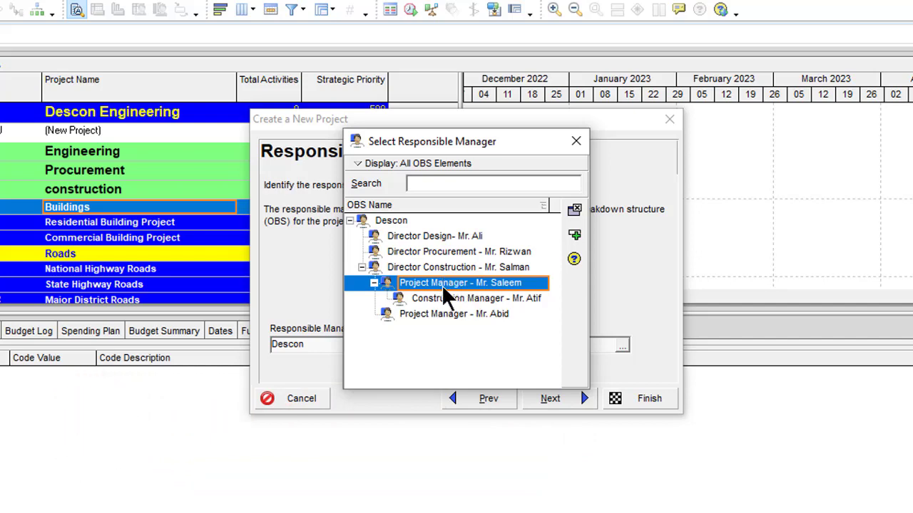
double_click(439, 284)
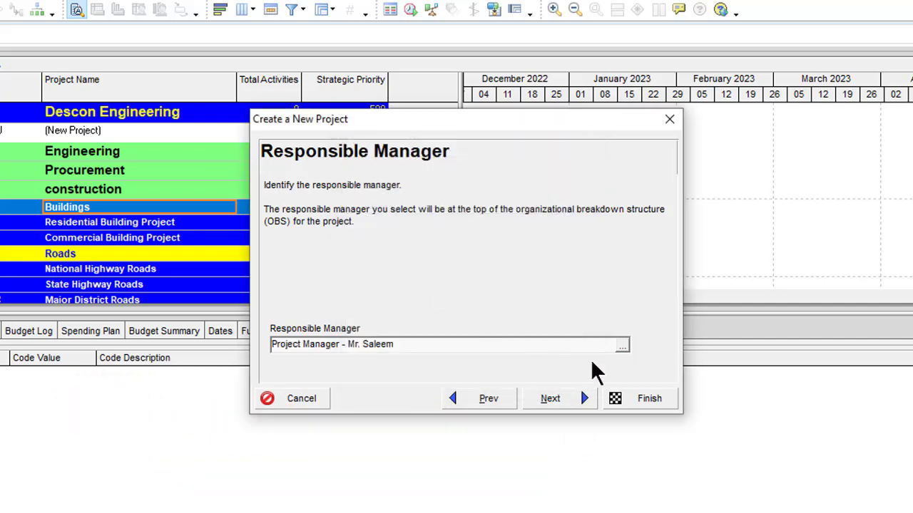
left_click(549, 399)
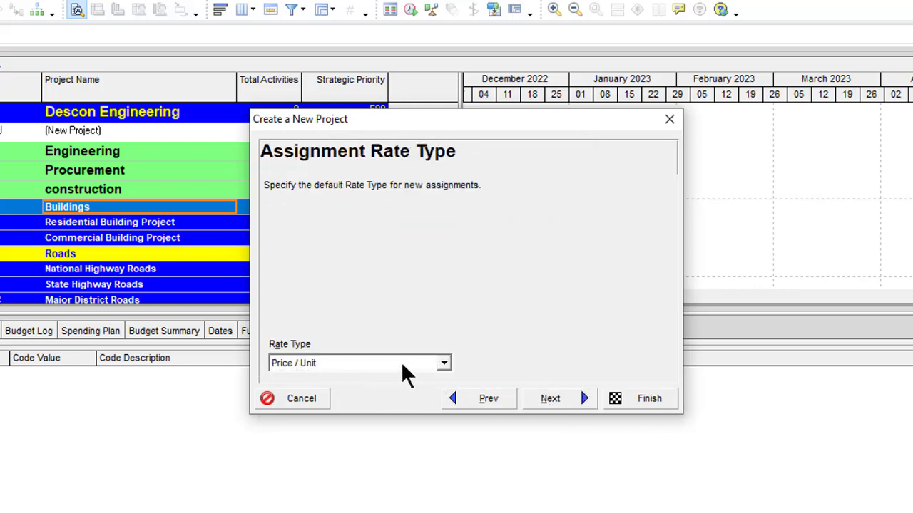
Keep Price / Unit as the assignment rate type and proceed to the final page
left_click(422, 368)
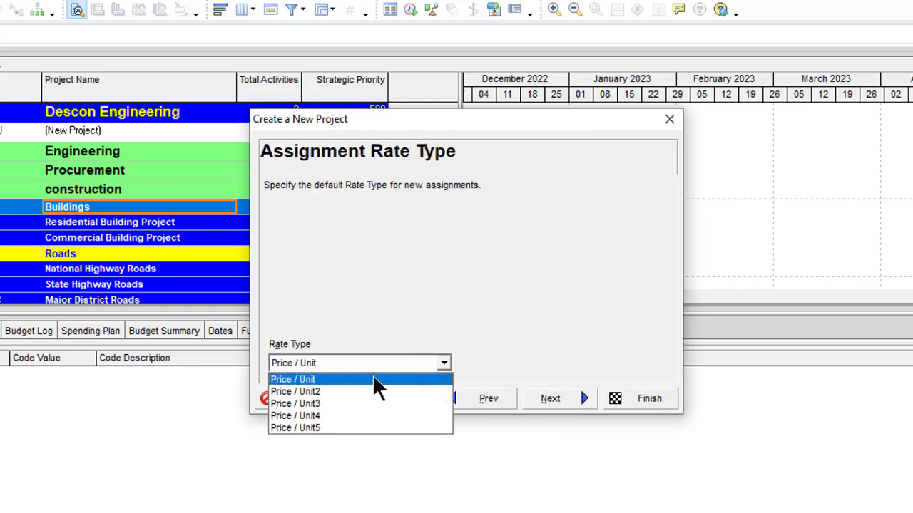
left_click(373, 379)
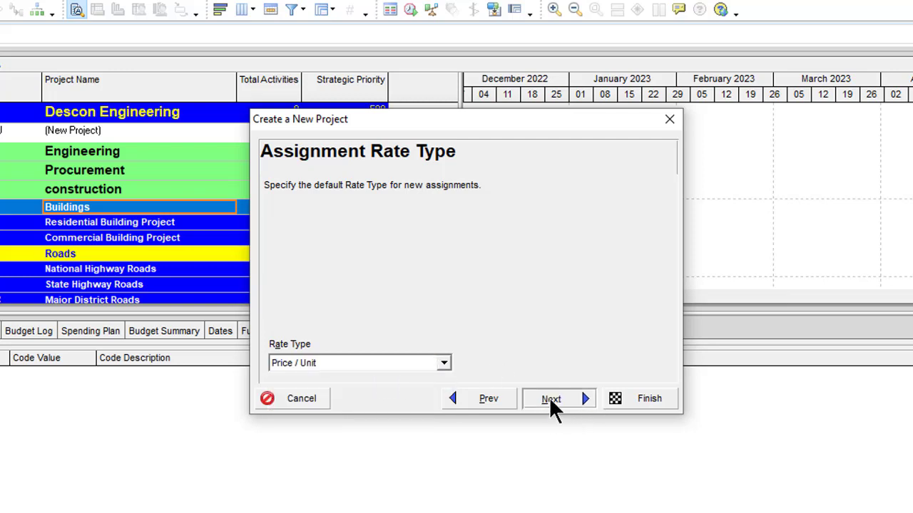
left_click(548, 400)
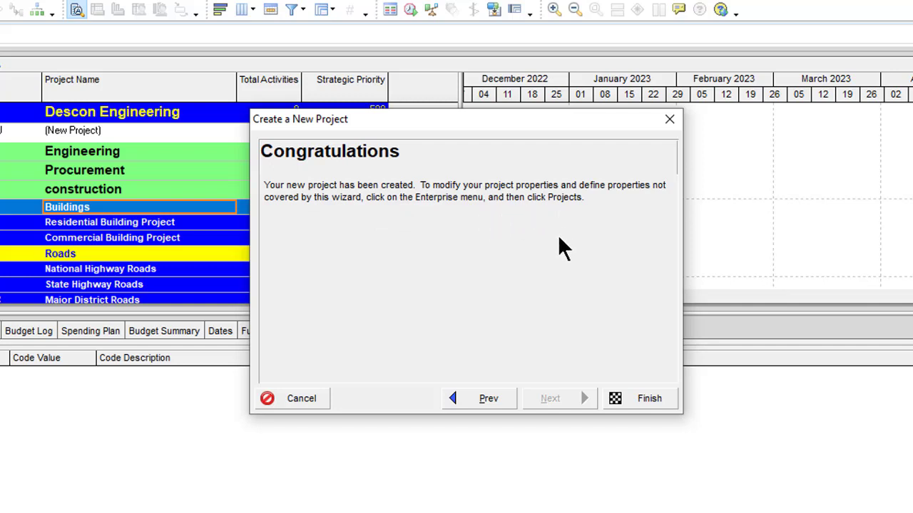
Finish the new project and select PTB under Commercial Building Project
left_click(648, 399)
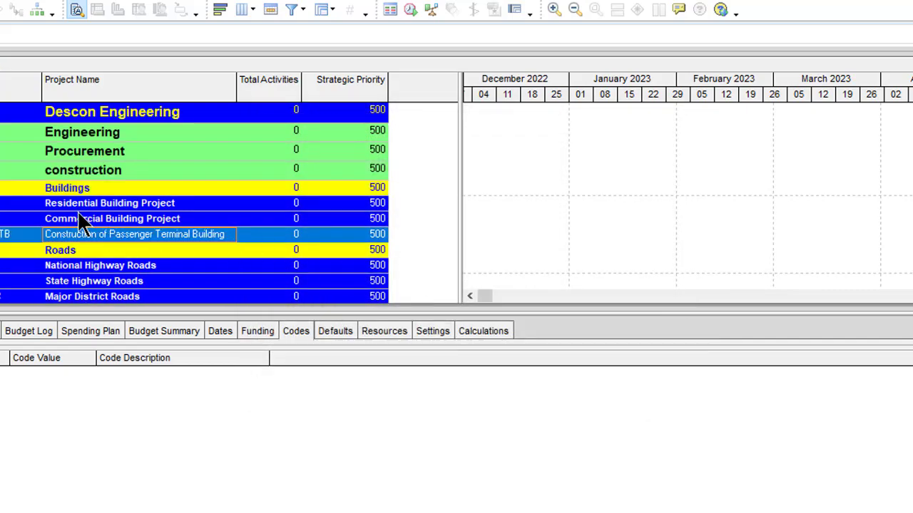
left_click(79, 215)
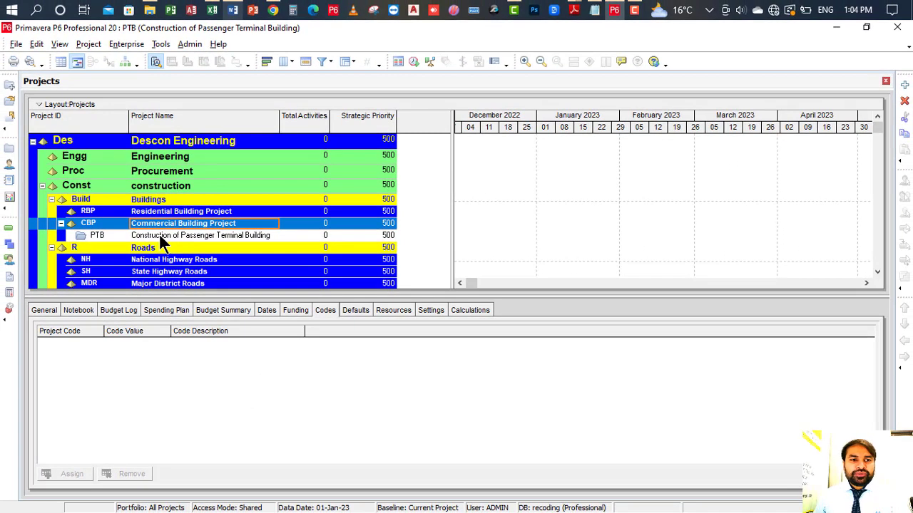
left_click(160, 236)
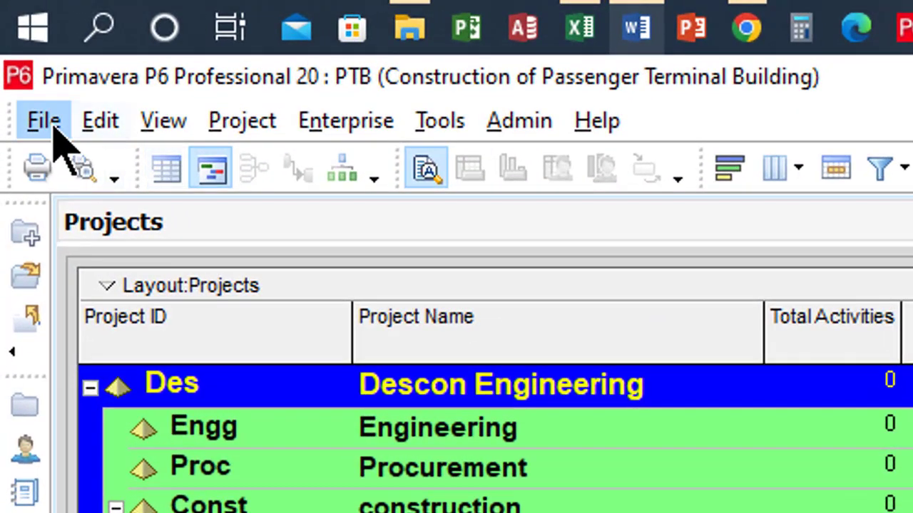
Open the PTB – Construction of Passenger Terminal Building project in the Activities view
left_click(17, 45)
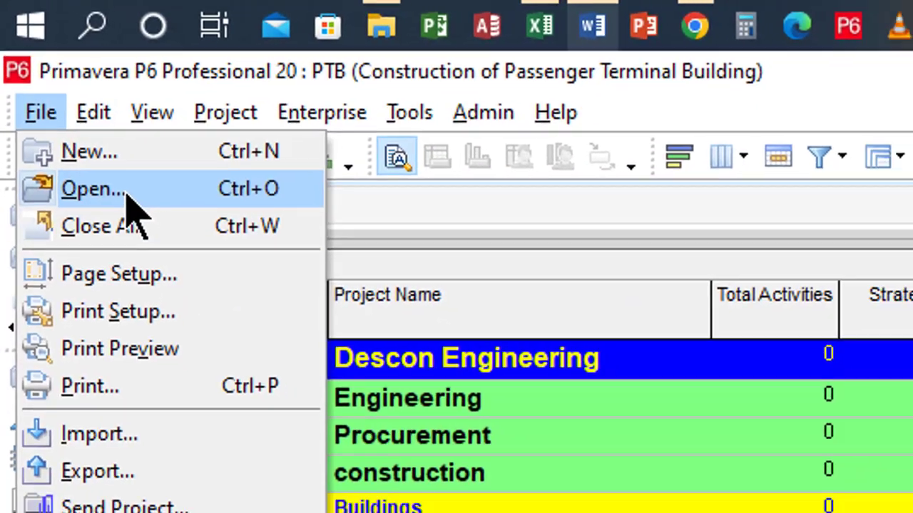
left_click(121, 204)
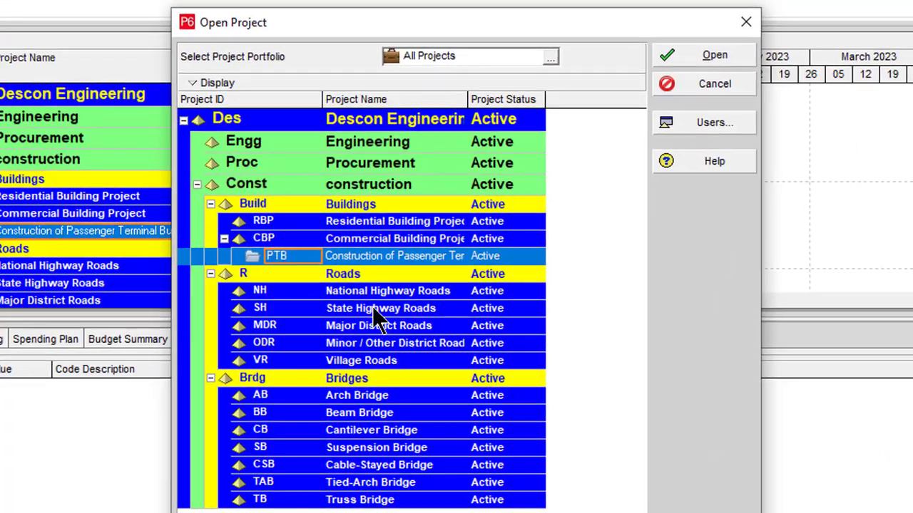
left_click(386, 294)
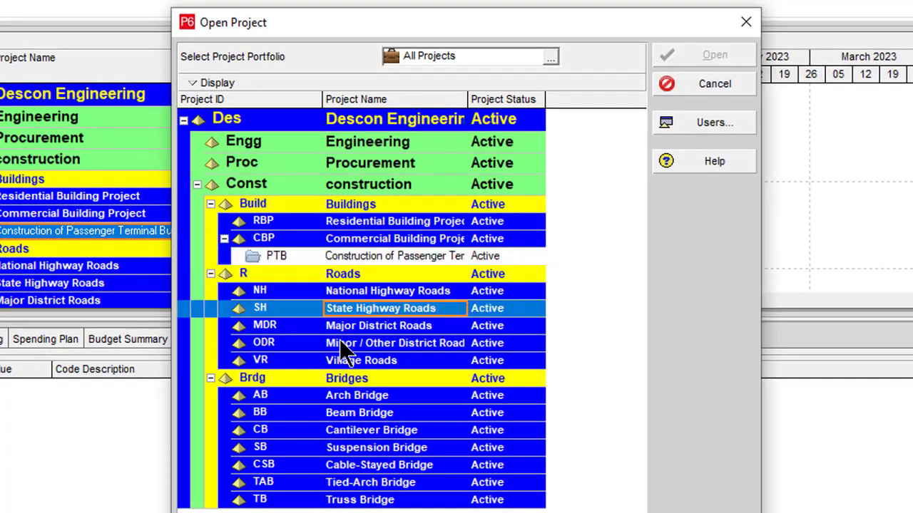
left_click(436, 256)
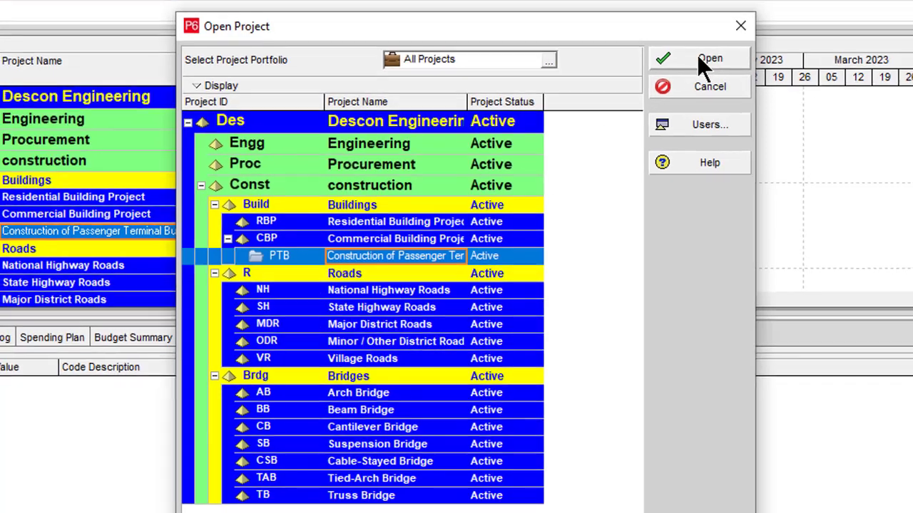
left_click(703, 57)
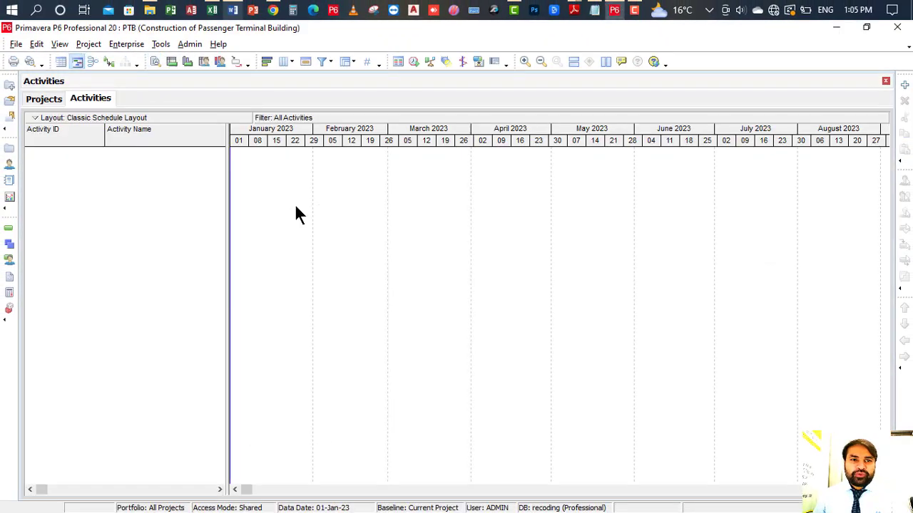
Group the PTB activities by WBS, widening the activity table and Activity Name column
left_click_drag(226, 167, 449, 212)
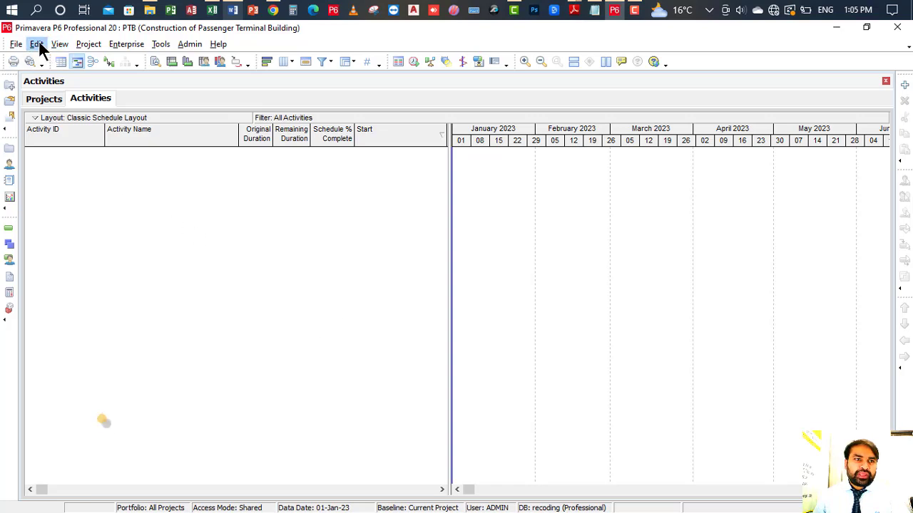
left_click(59, 44)
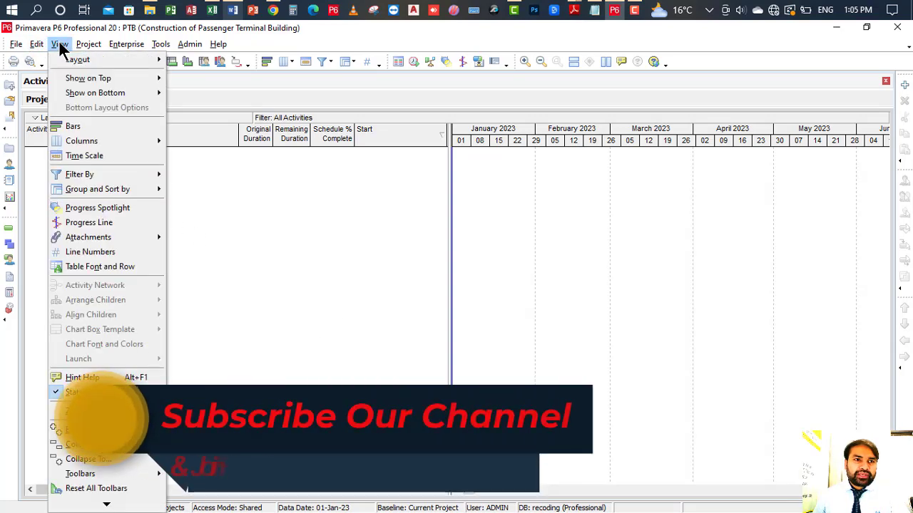
left_click(140, 189)
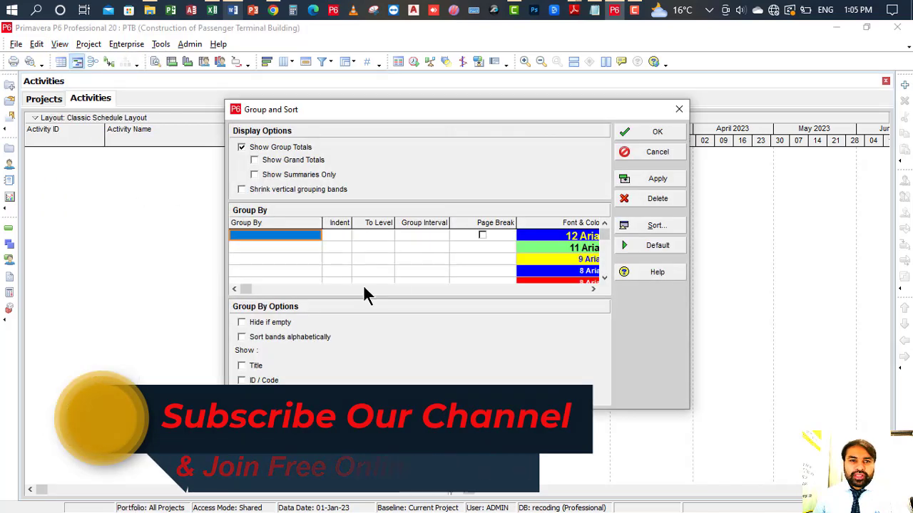
left_click(305, 235)
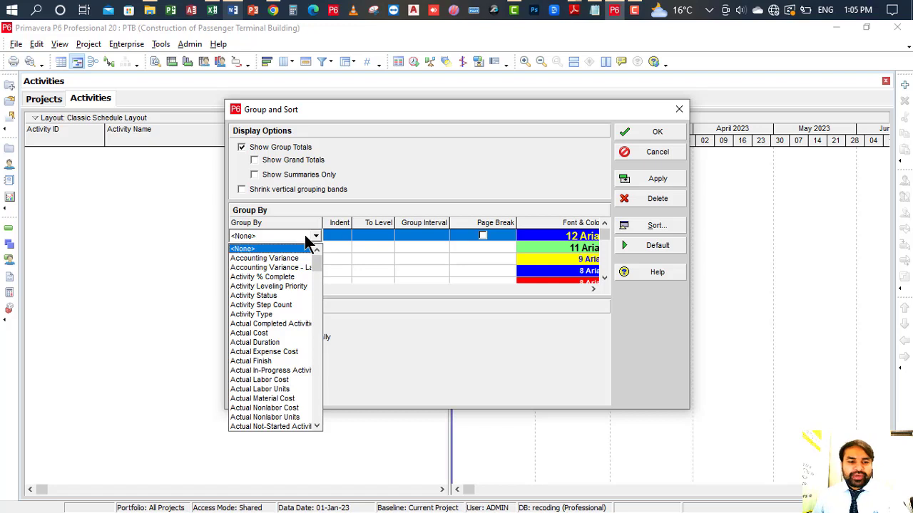
key("w")
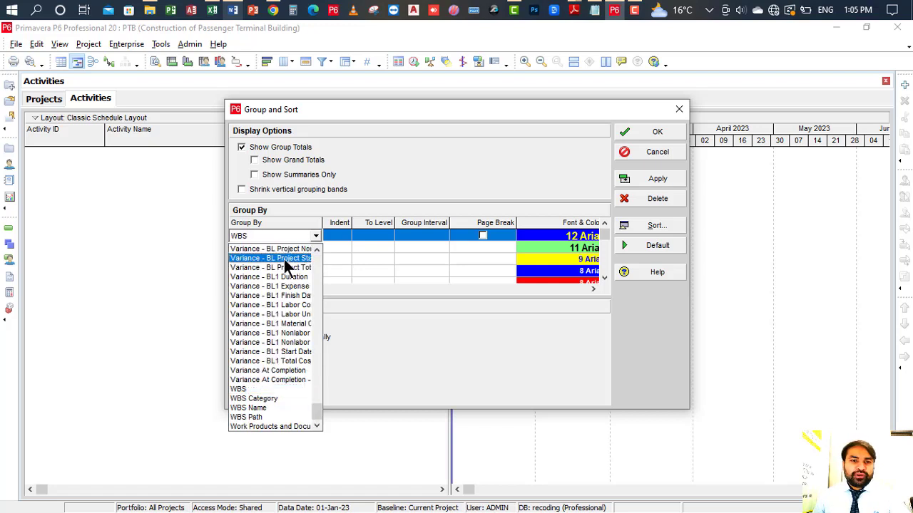
left_click(244, 391)
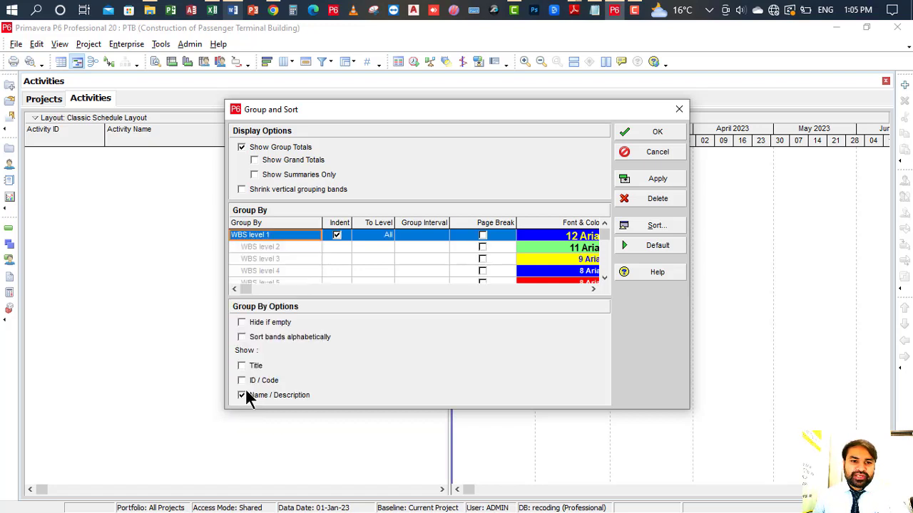
left_click(666, 129)
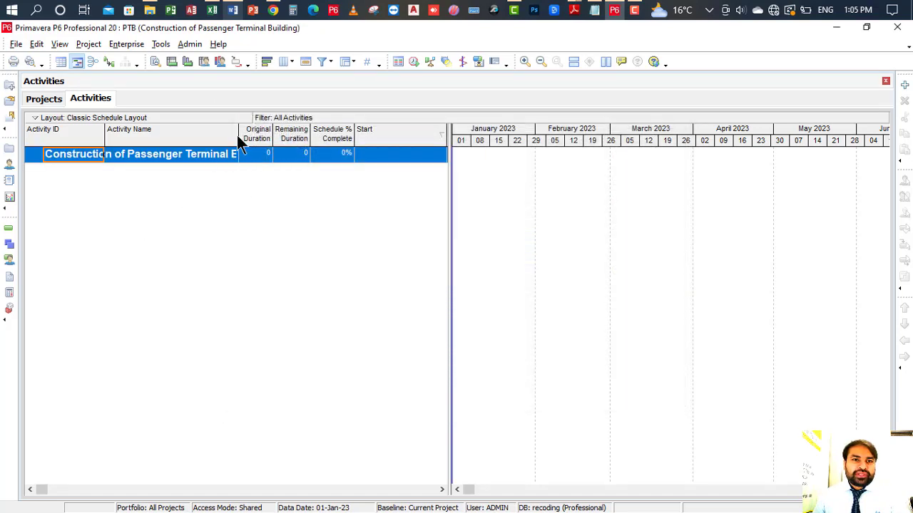
left_click_drag(282, 138, 301, 139)
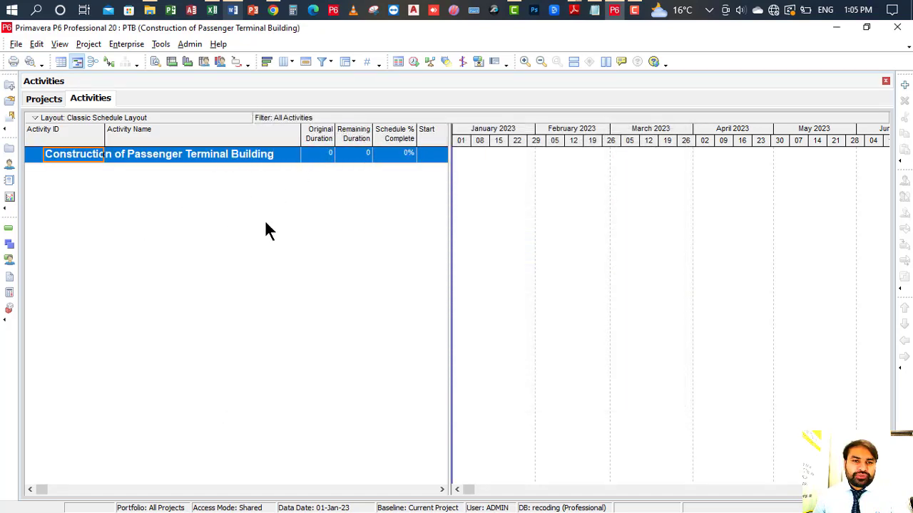
left_click(148, 156)
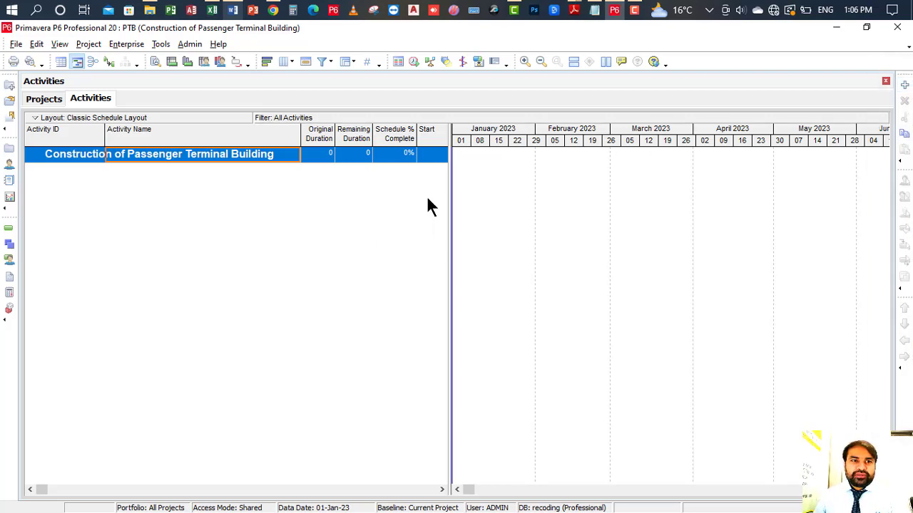
left_click_drag(450, 178, 434, 179)
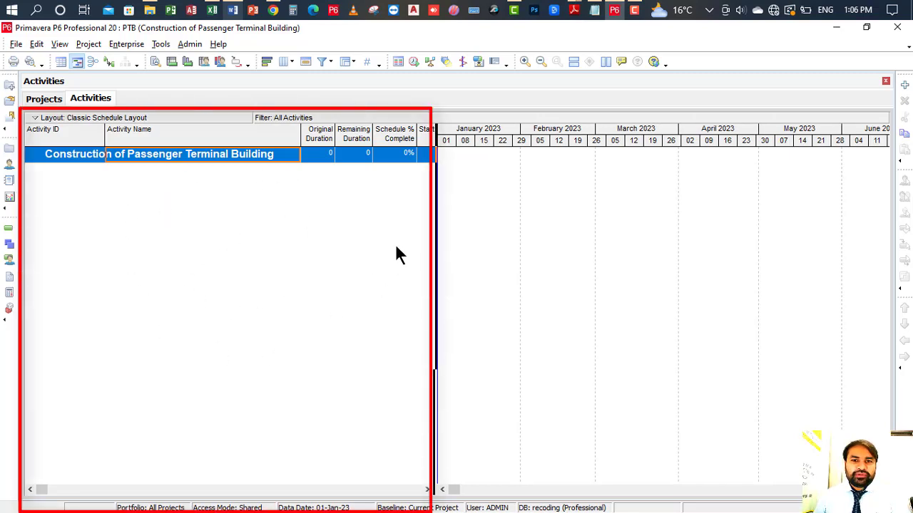
left_click(493, 236)
left_click_drag(434, 212, 410, 218)
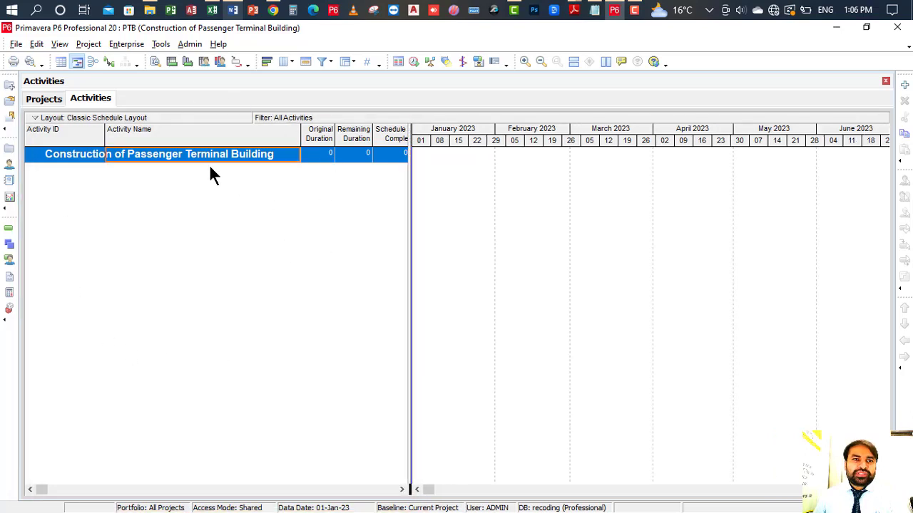
left_click(521, 210)
left_click_drag(409, 218, 457, 213)
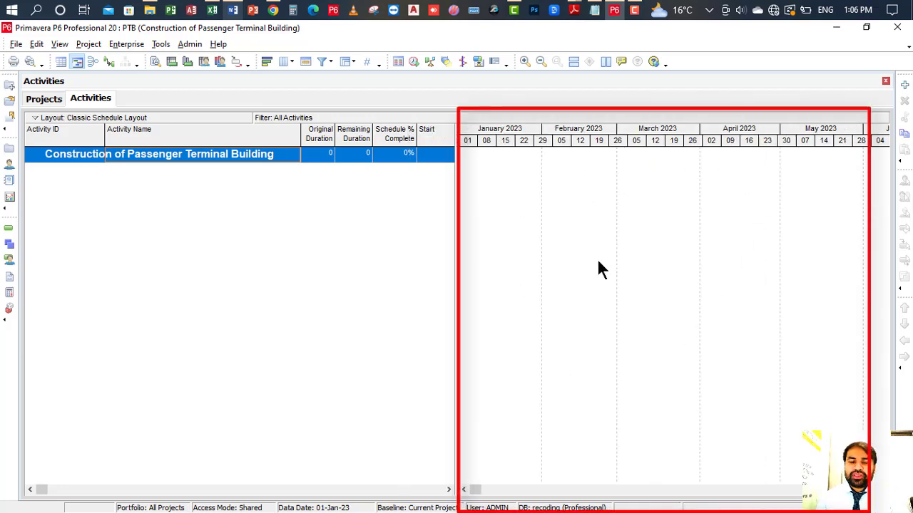